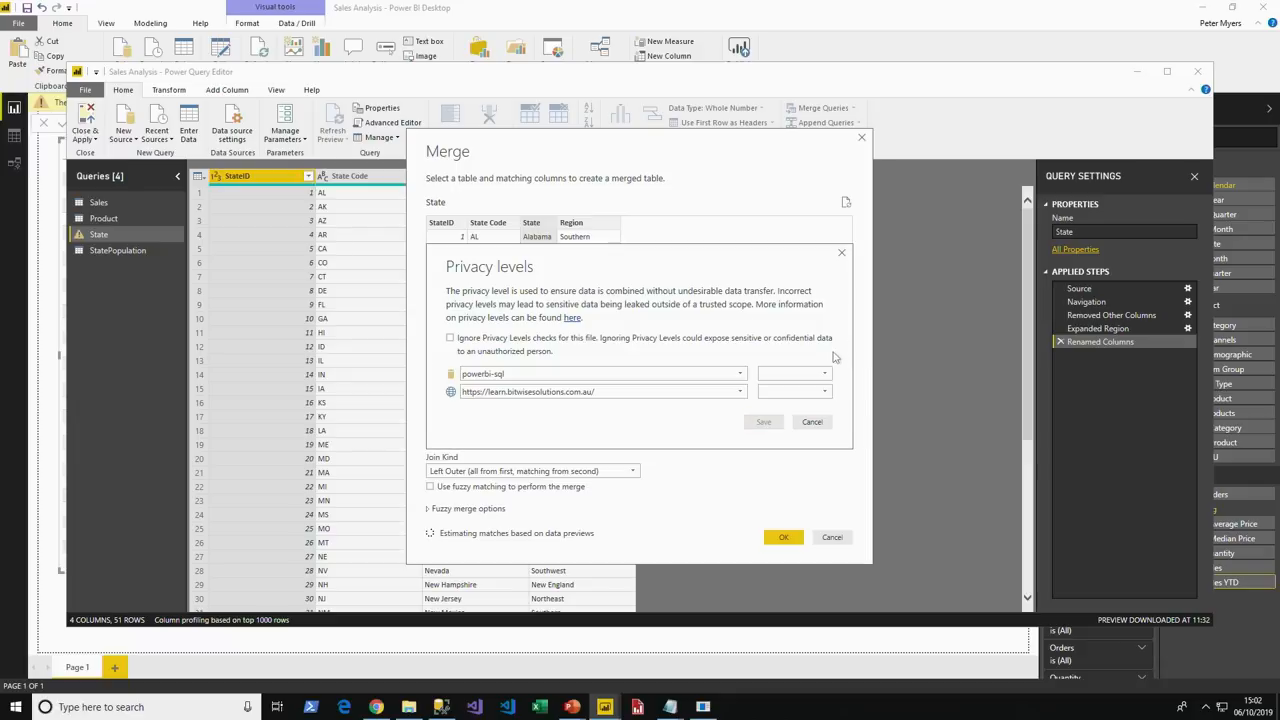
# Set the privacy levels to Organizational for powerbi-sql and Public for the web source, and complete the State and StatePopulation merge
pyautogui.click(815, 377)
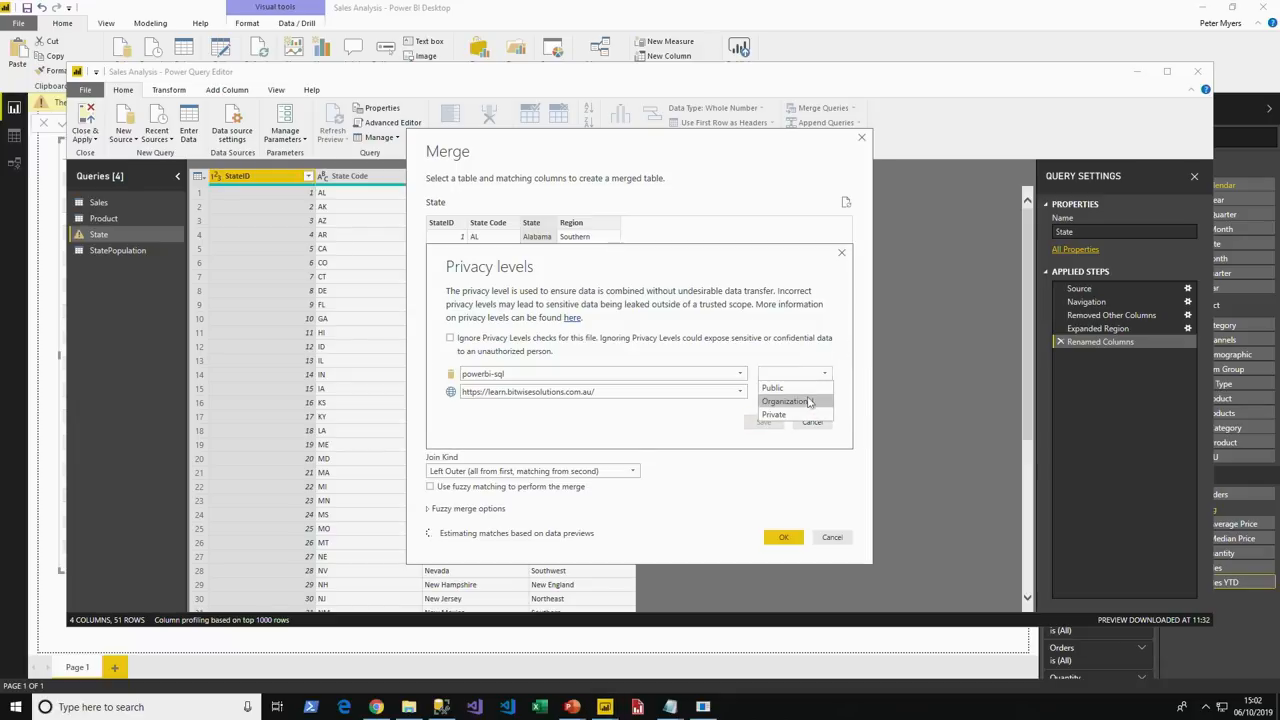
pyautogui.click(808, 401)
pyautogui.click(808, 393)
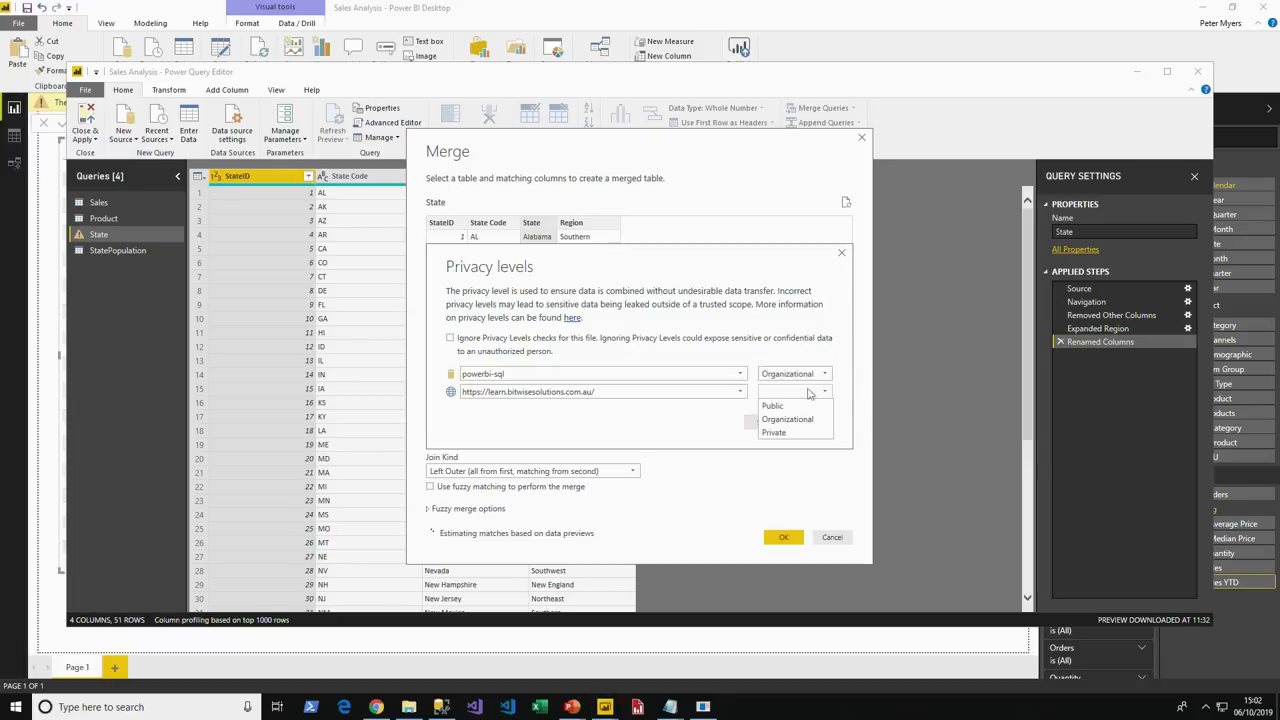
pyautogui.click(800, 406)
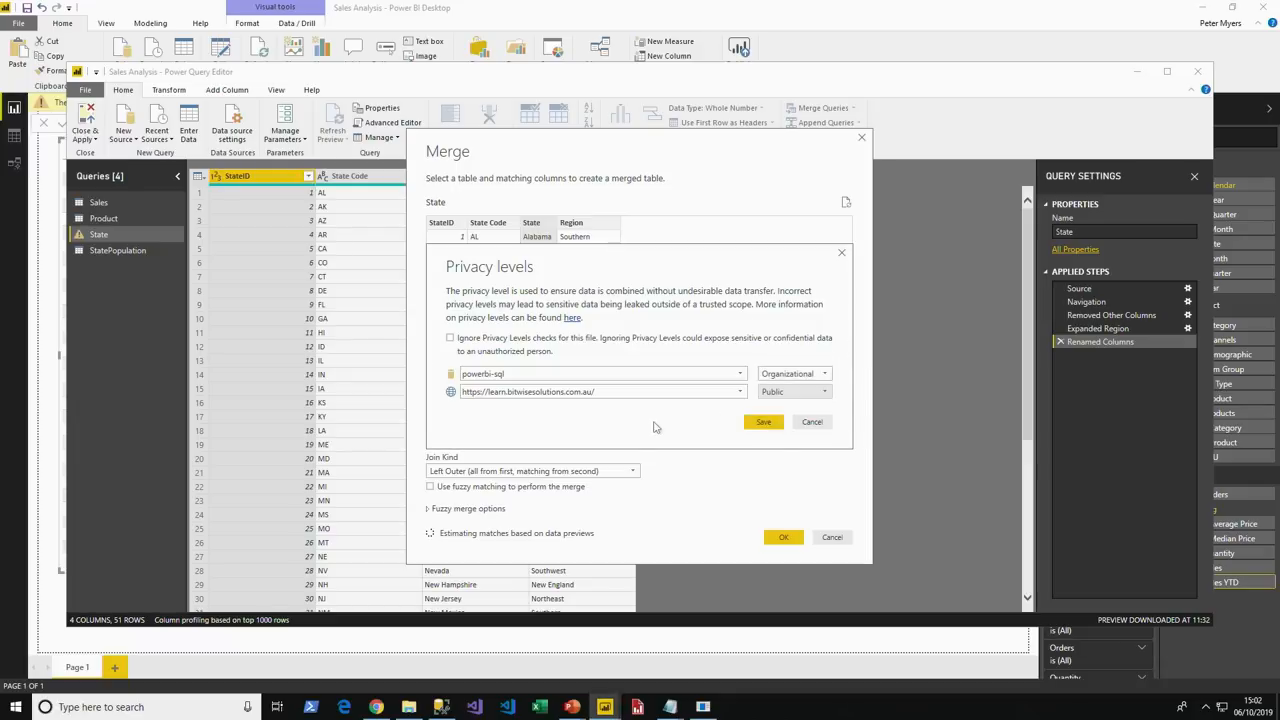
pyautogui.click(760, 423)
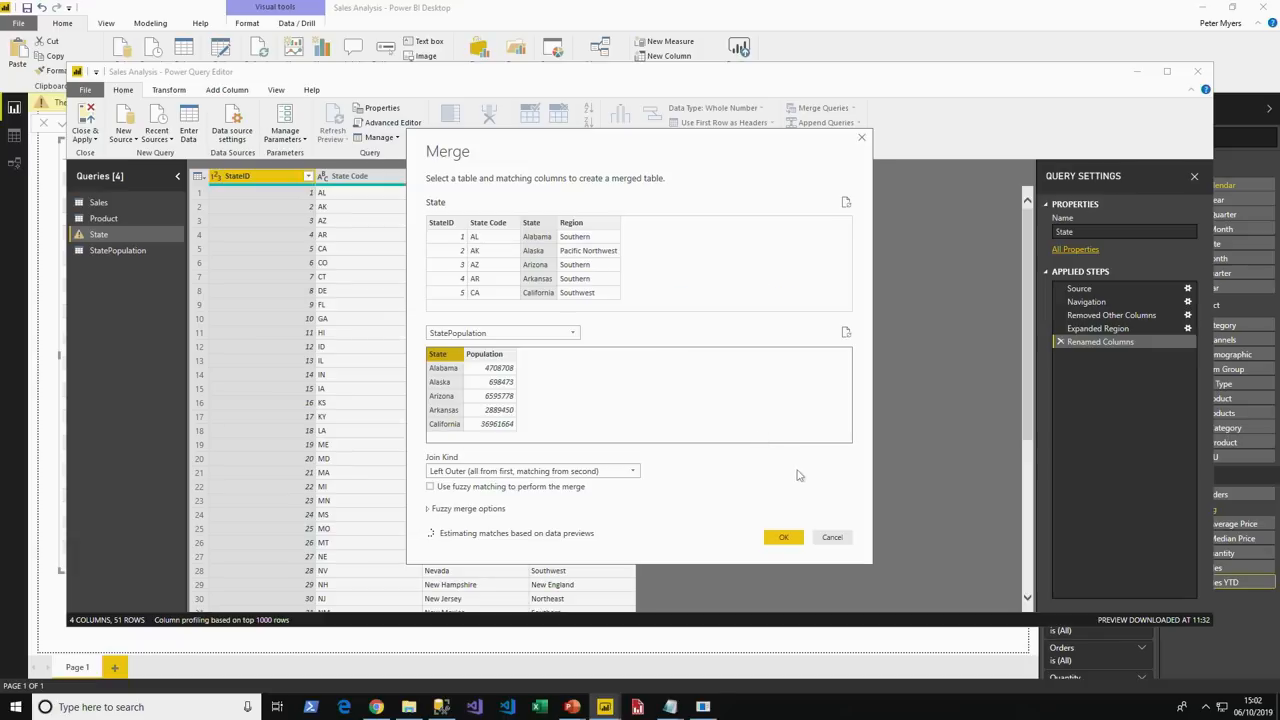
pyautogui.click(783, 537)
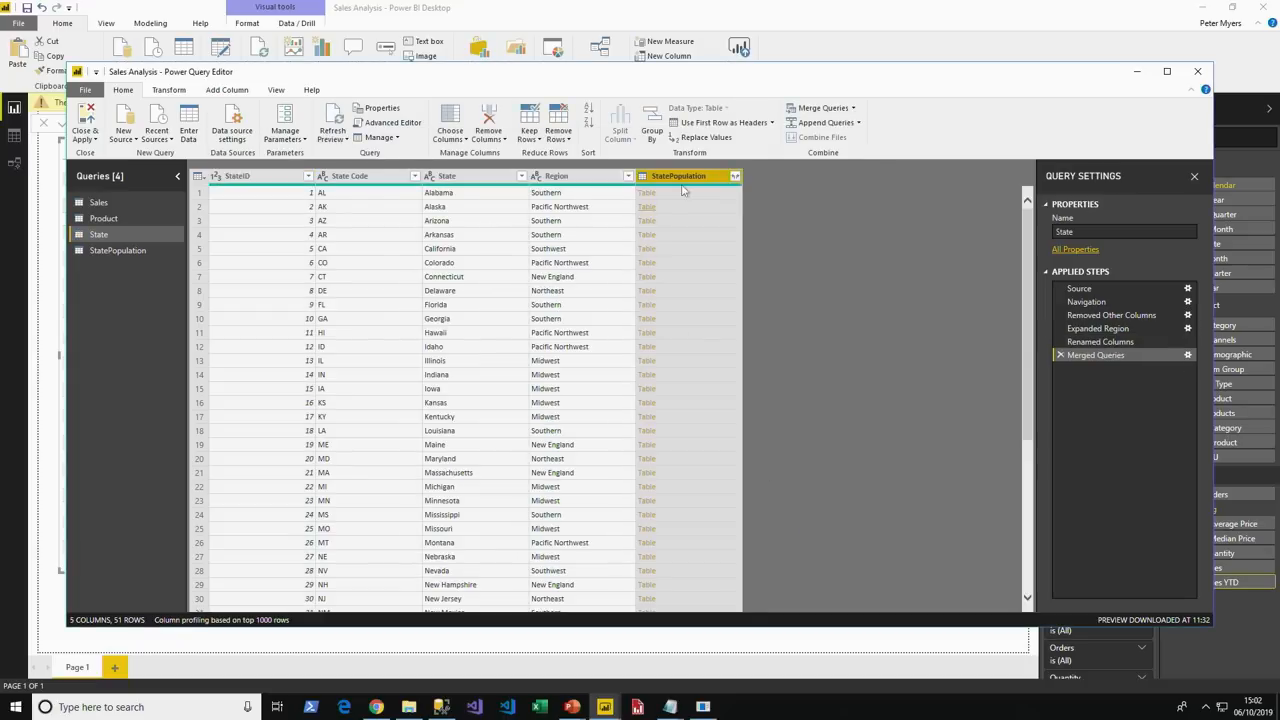
# Expand the merged StatePopulation column to include only Population, without the original column name as prefix
pyautogui.click(735, 176)
pyautogui.click(612, 231)
pyautogui.click(568, 257)
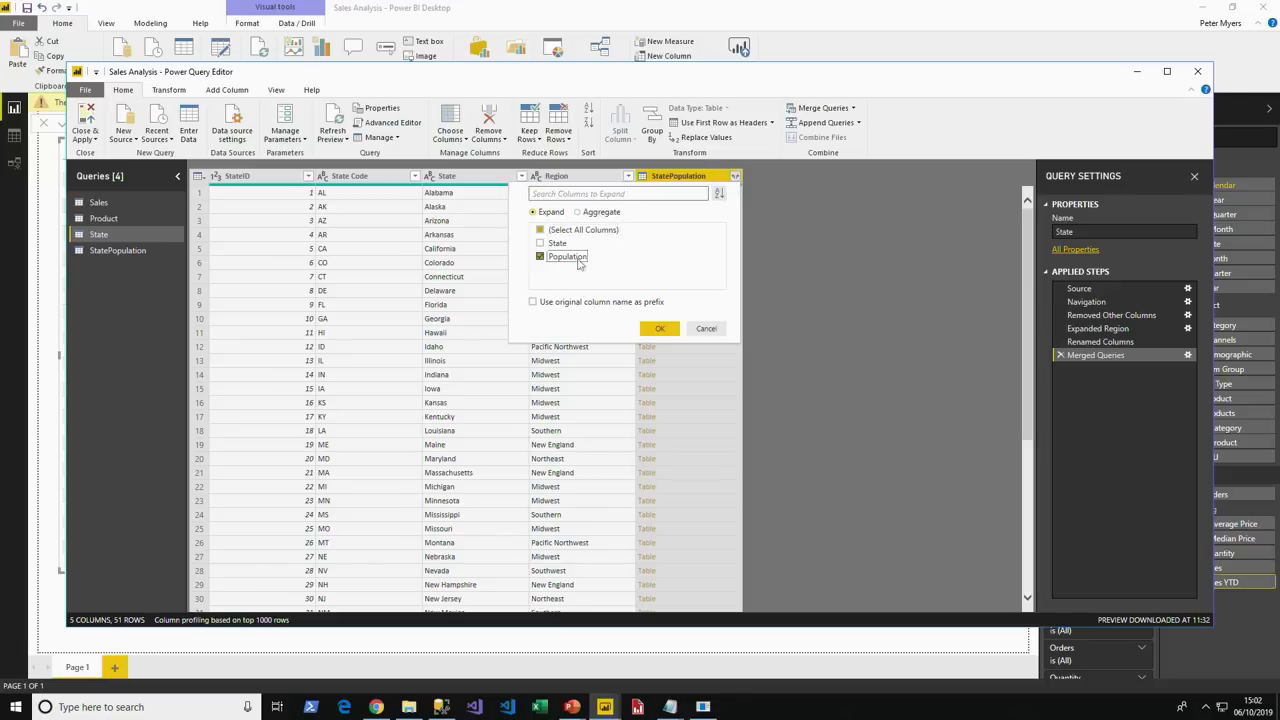
pyautogui.click(656, 332)
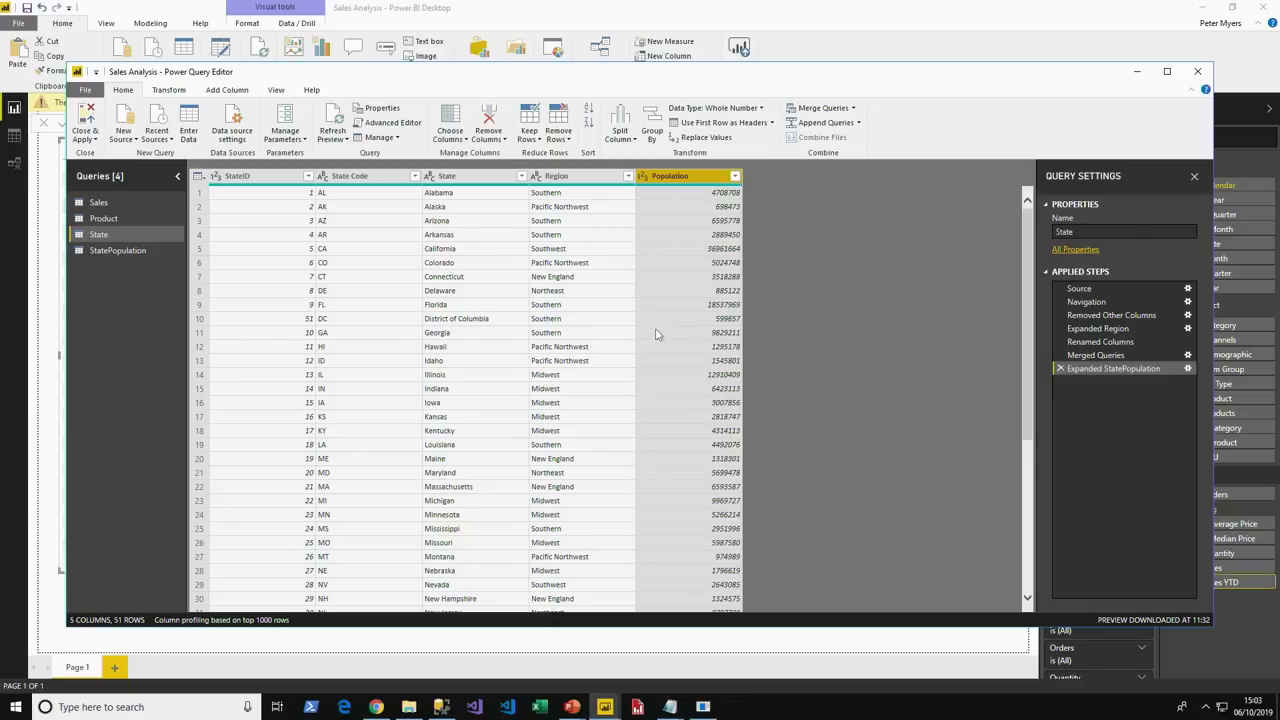
# Disable loading of the StatePopulation query, and apply the query changes to the model
pyautogui.click(132, 251)
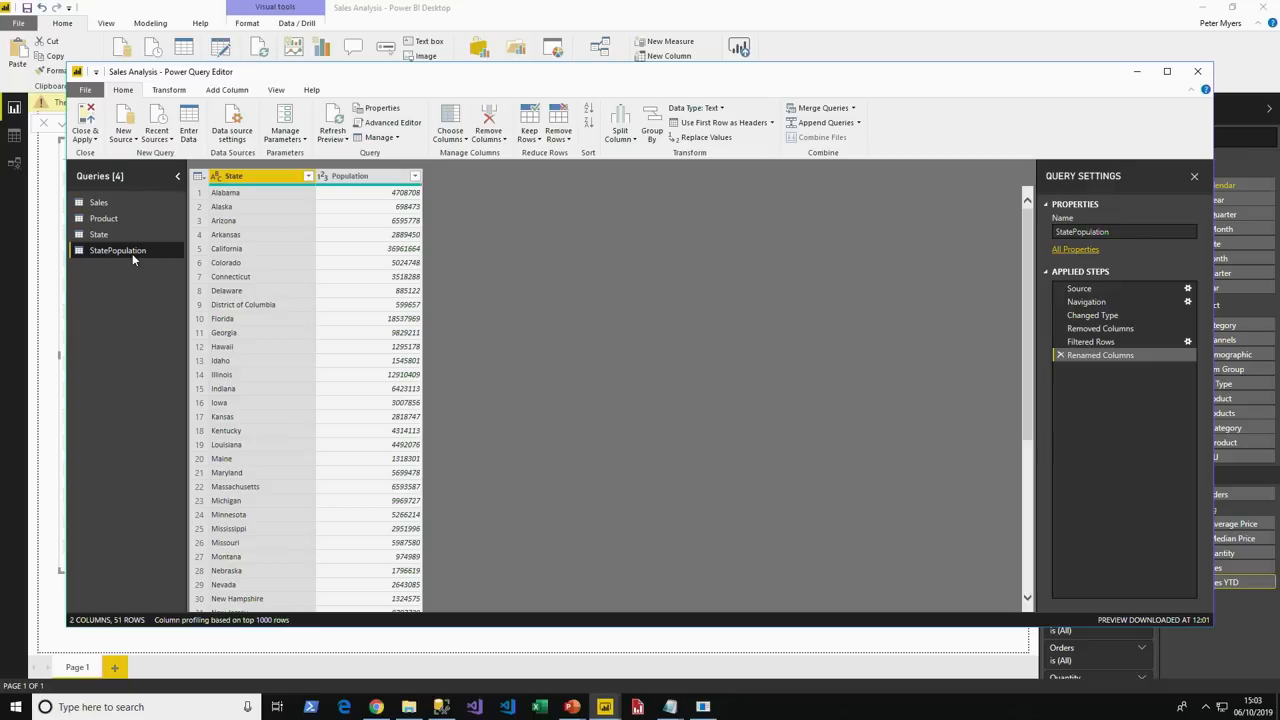
pyautogui.rightClick(132, 254)
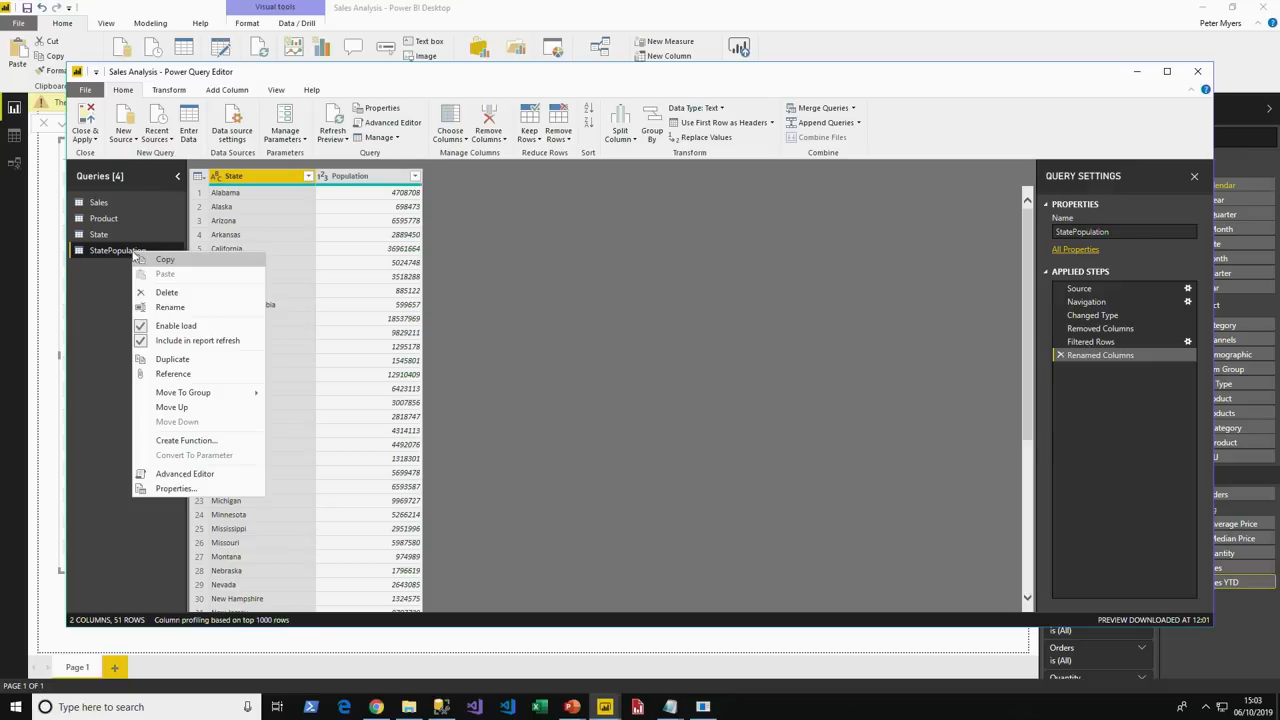
pyautogui.click(167, 325)
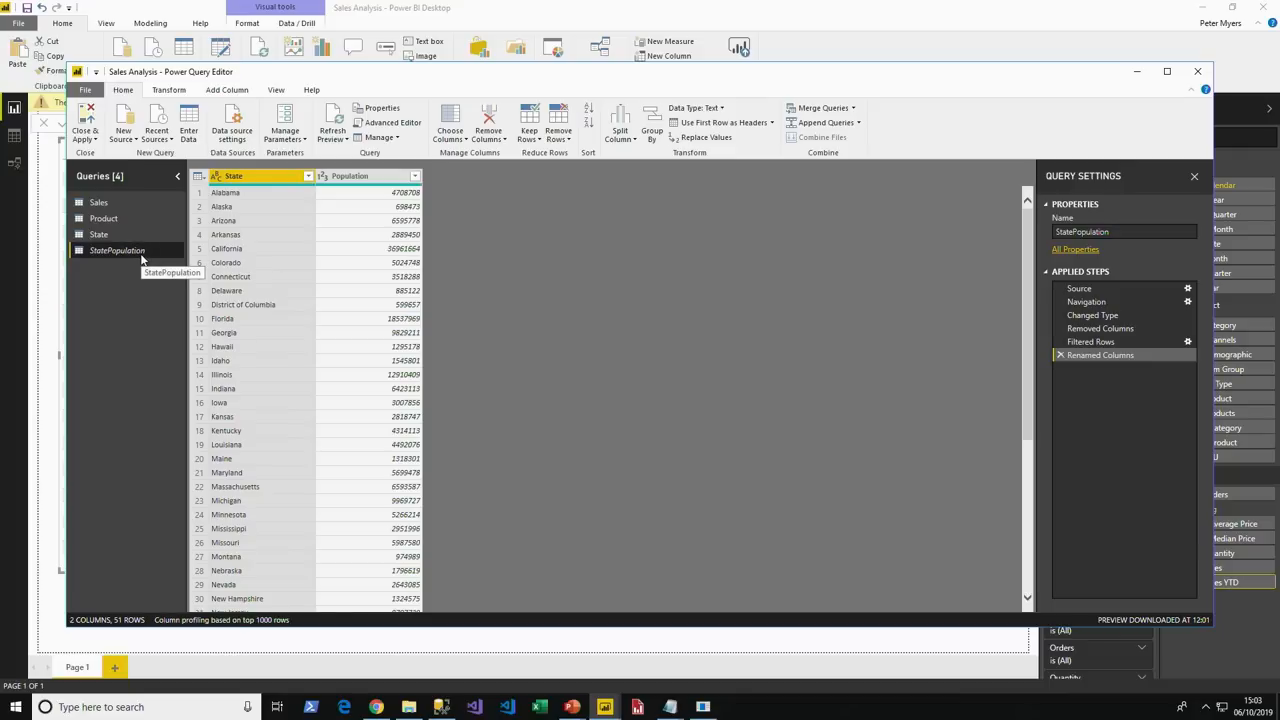
pyautogui.click(85, 138)
pyautogui.click(100, 152)
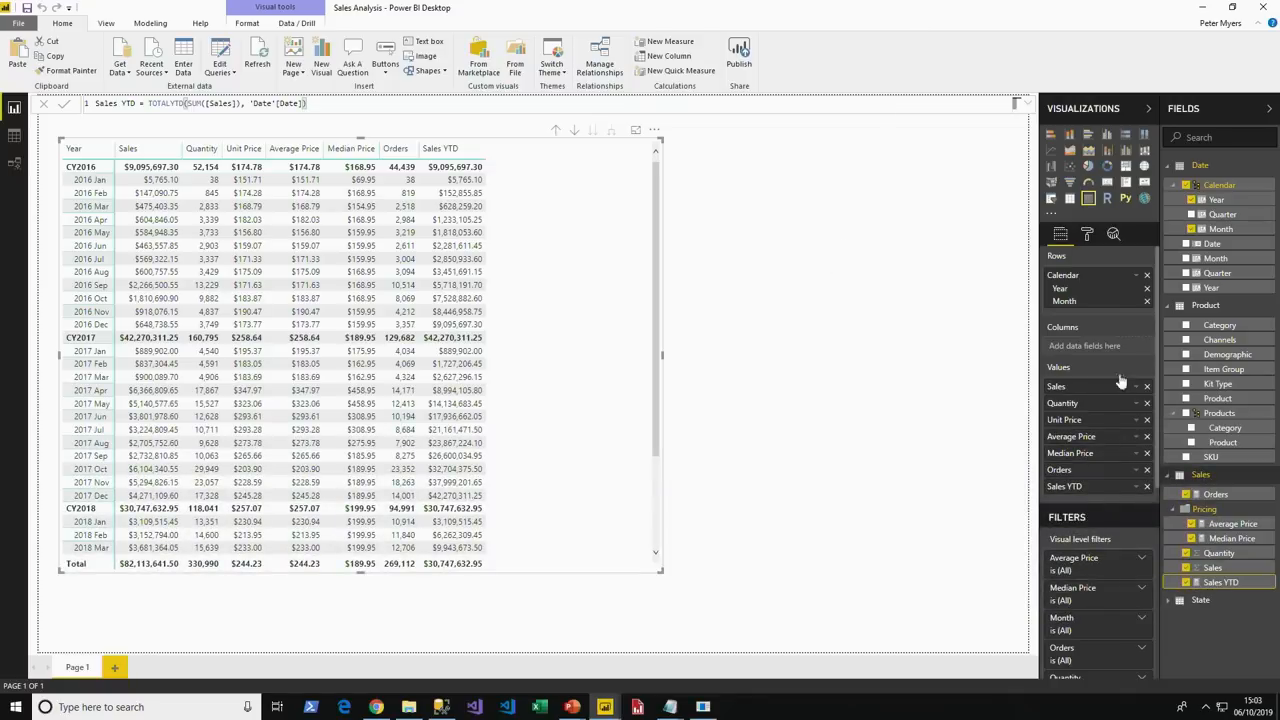
# Expand the State table's fields and start a quick measure in the Sales table using the Division calculation
pyautogui.click(1178, 600)
pyautogui.scroll(-1, 1172, 607)
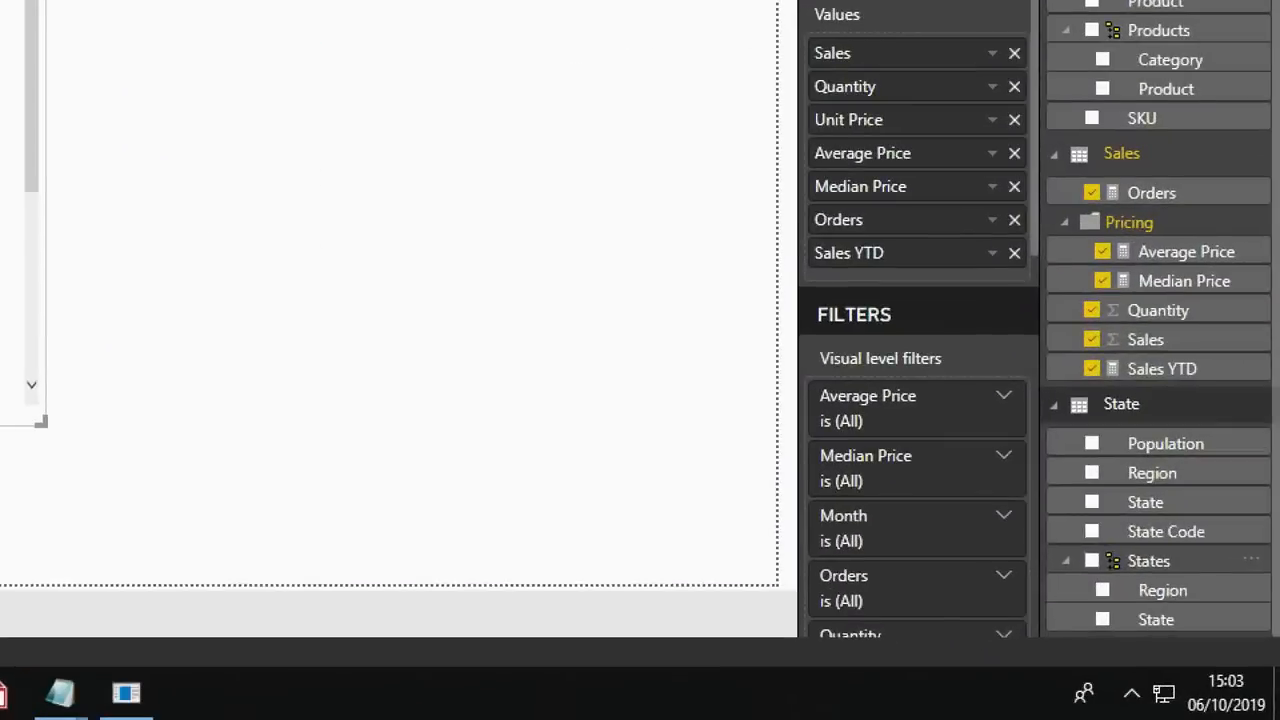
pyautogui.moveTo(1114, 418); pyautogui.dragTo(1218, 463)
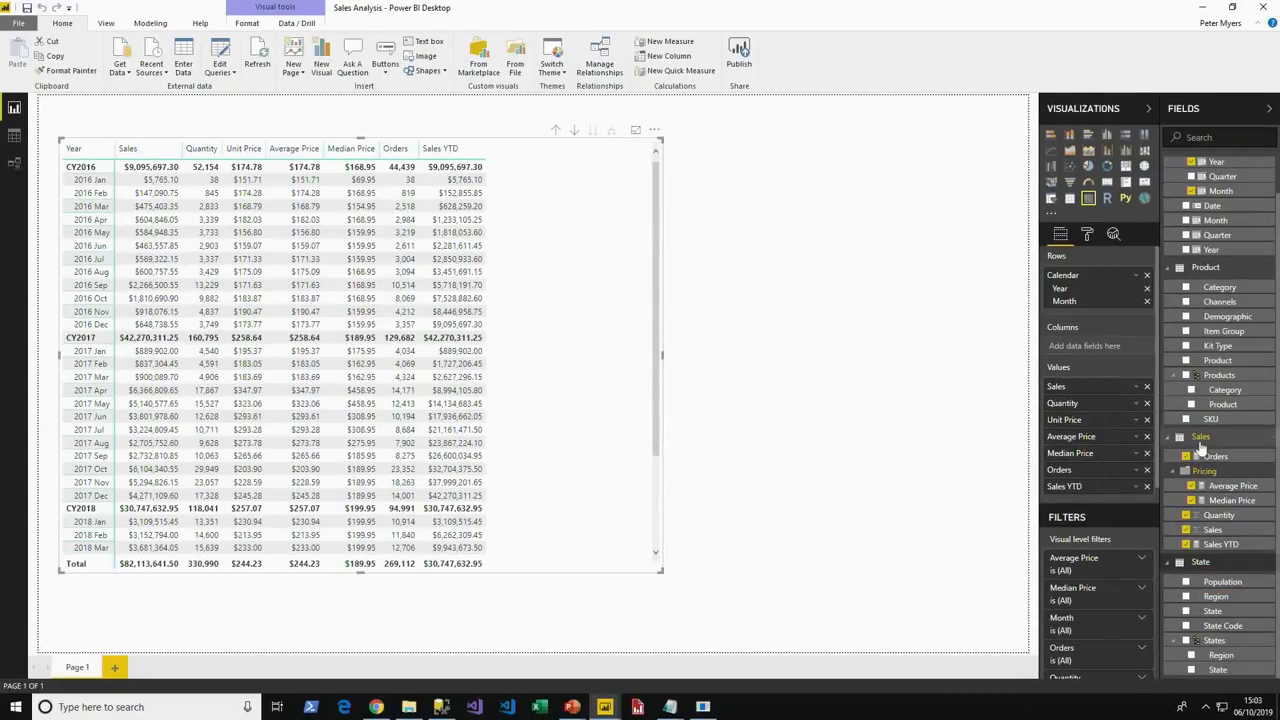
pyautogui.rightClick(1202, 447)
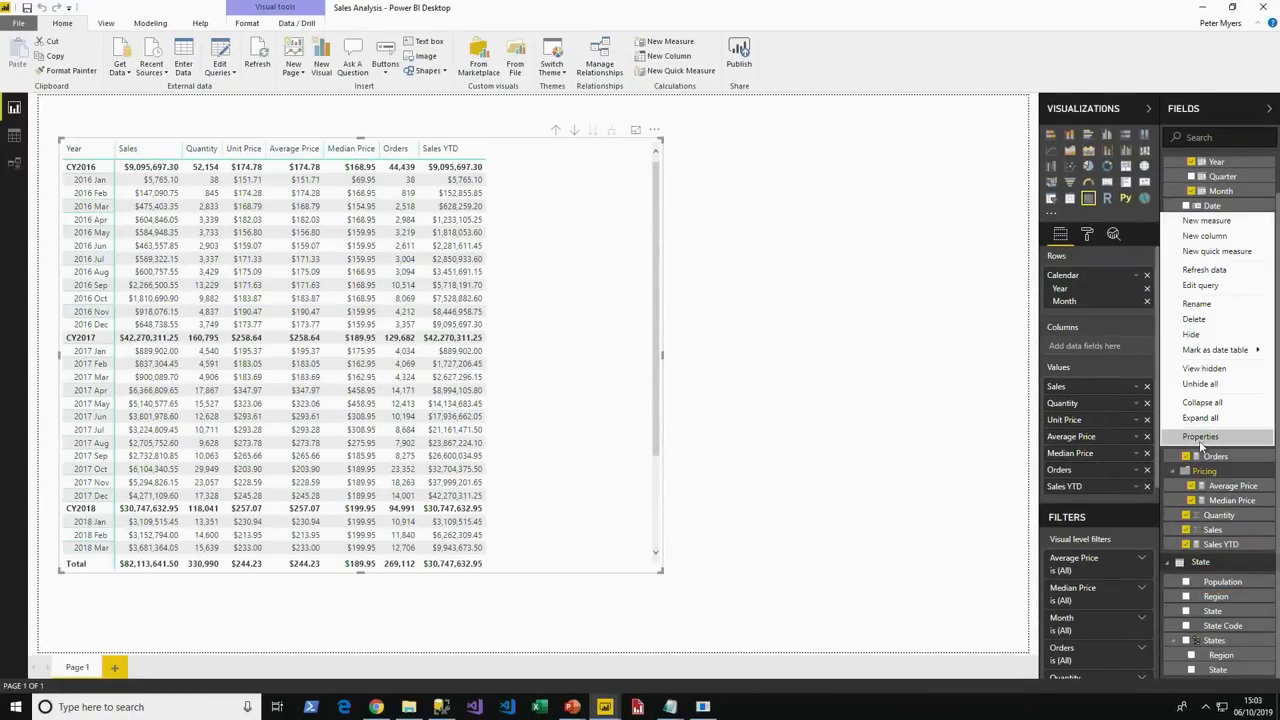
pyautogui.click(1238, 252)
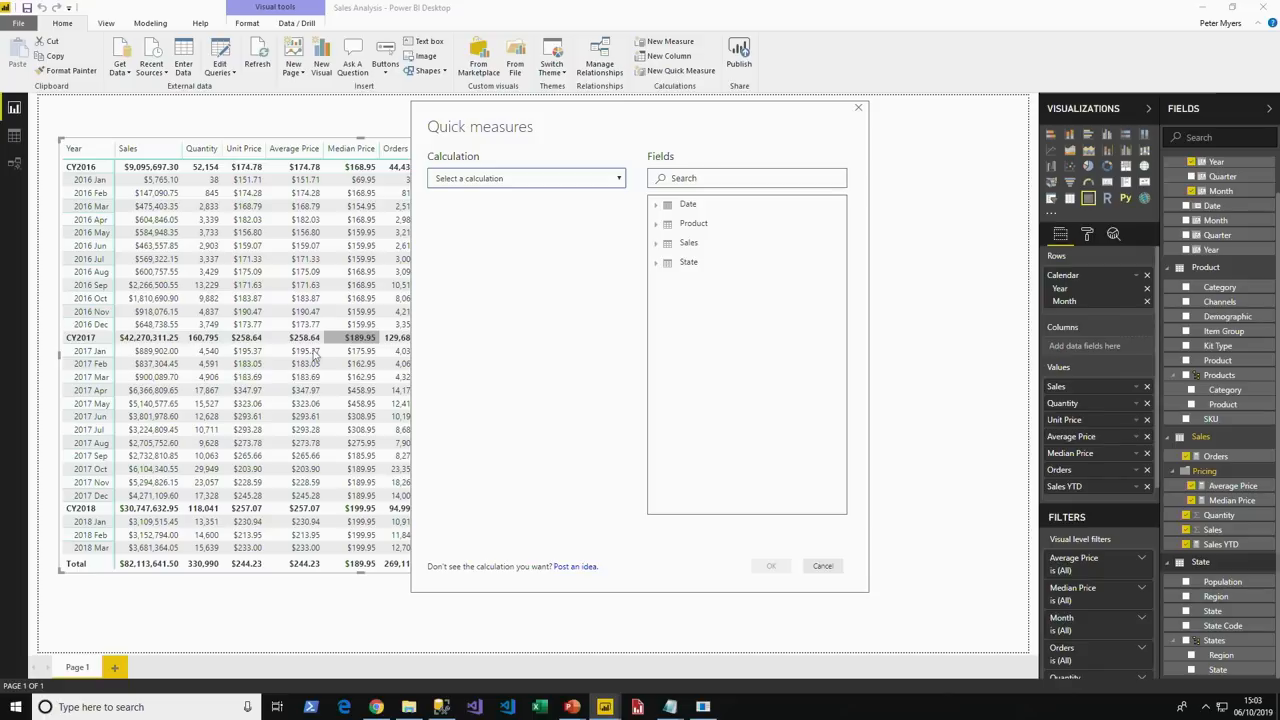
pyautogui.click(496, 183)
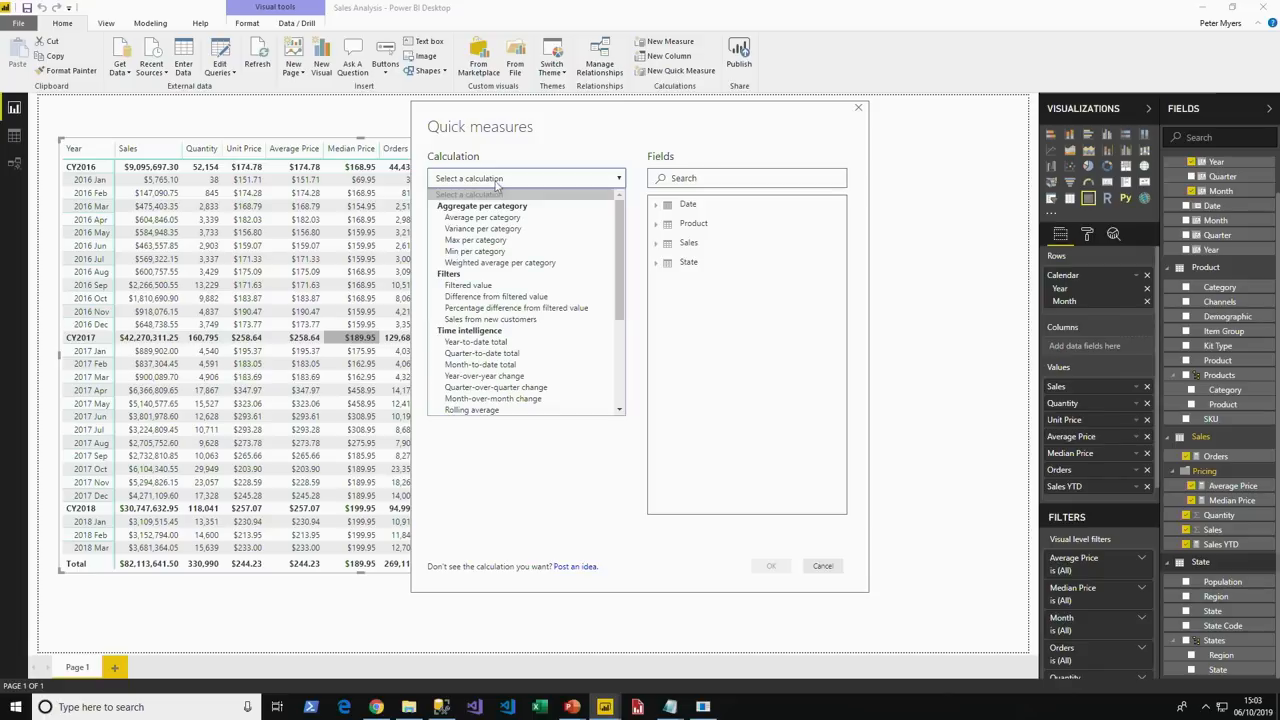
pyautogui.moveTo(620, 240); pyautogui.dragTo(621, 313)
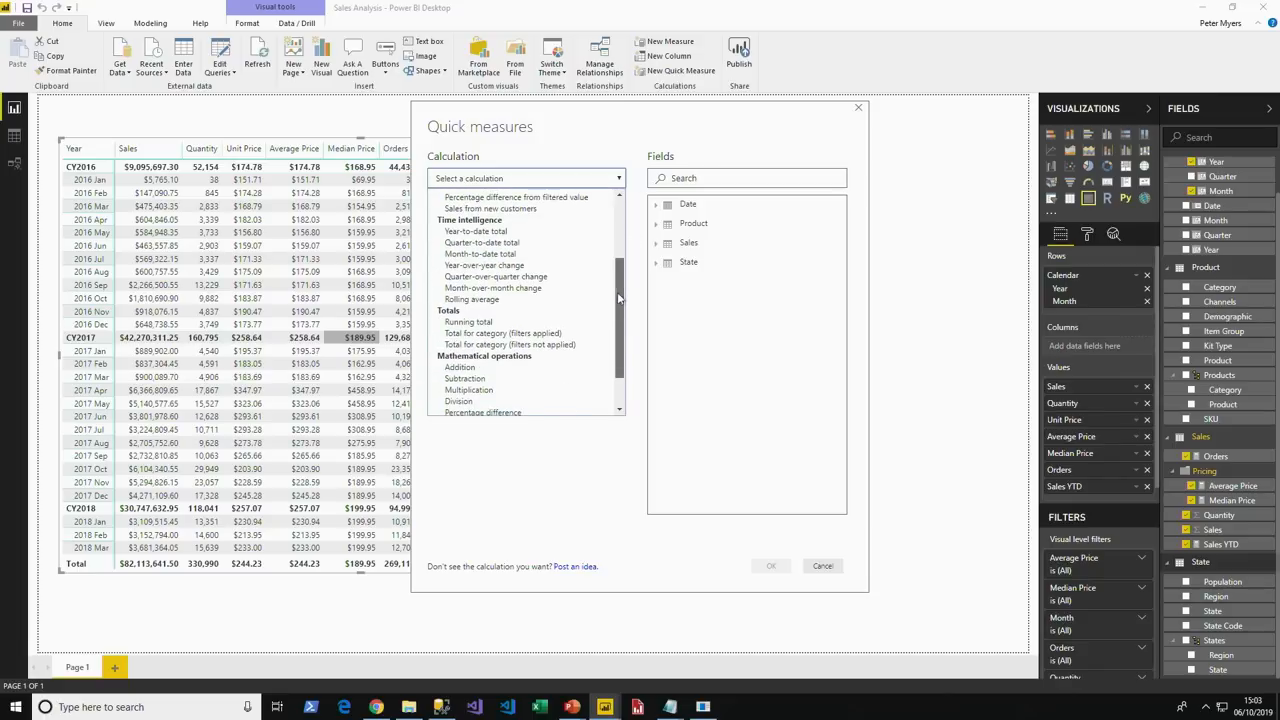
pyautogui.click(468, 399)
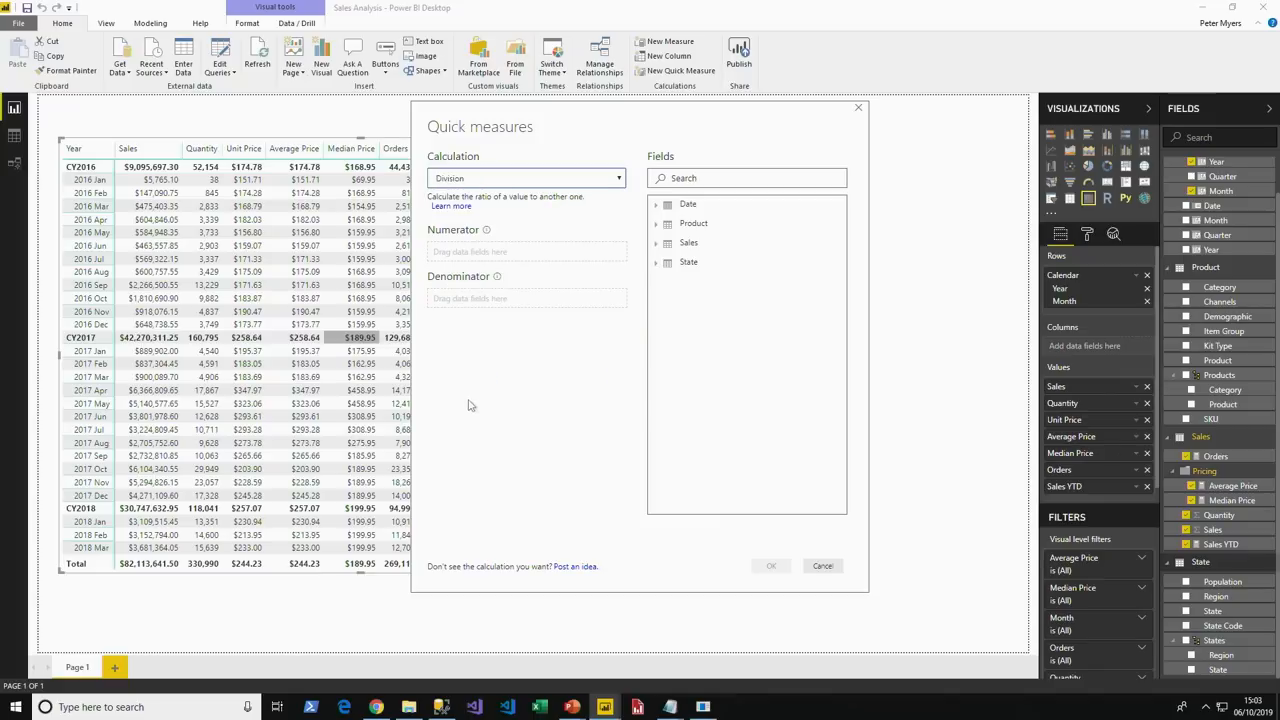
# Use Sales as the numerator and the State table's Population as the denominator, and create the quick measure
pyautogui.click(655, 243)
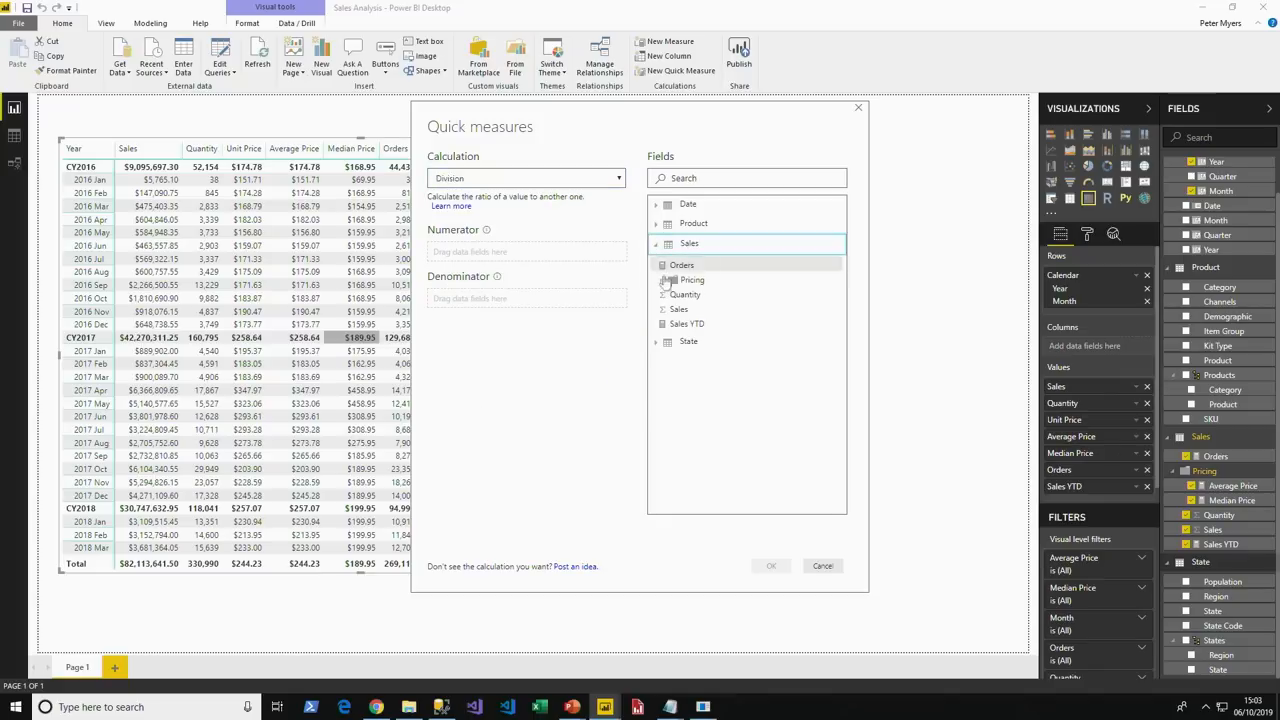
pyautogui.moveTo(680, 308); pyautogui.dragTo(514, 252)
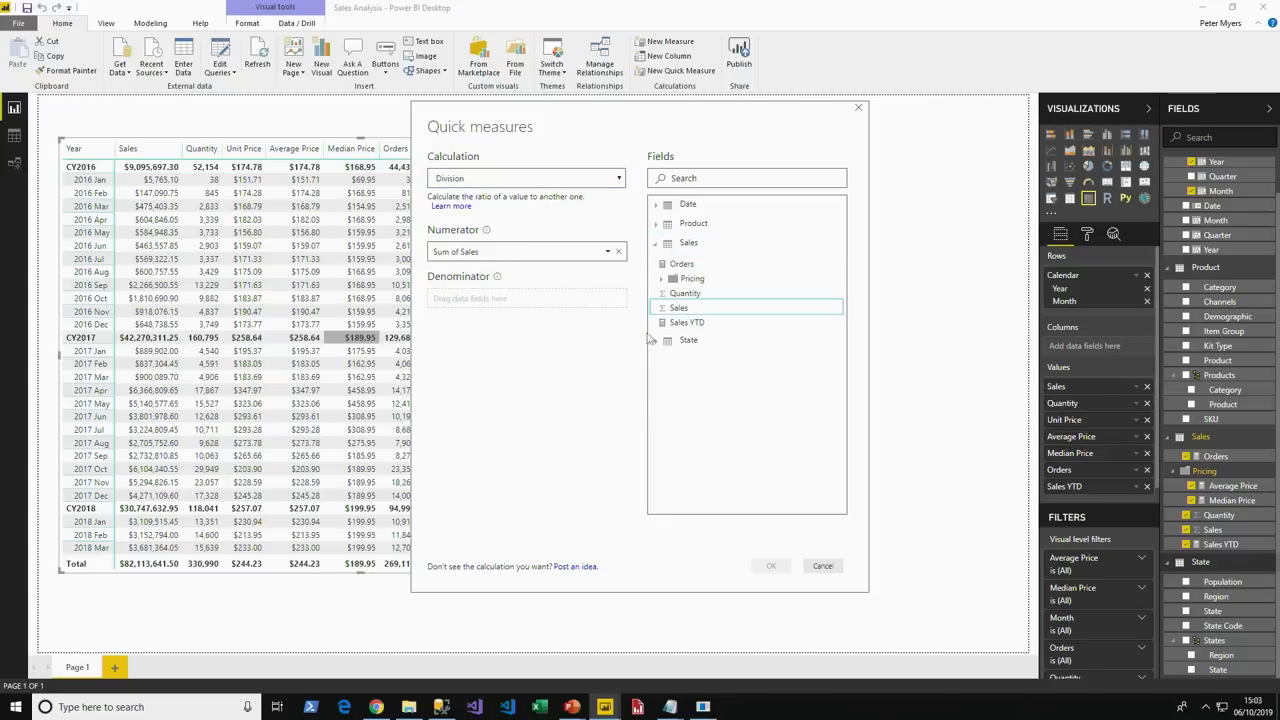
pyautogui.click(675, 341)
pyautogui.moveTo(697, 373); pyautogui.dragTo(515, 300)
pyautogui.click(768, 567)
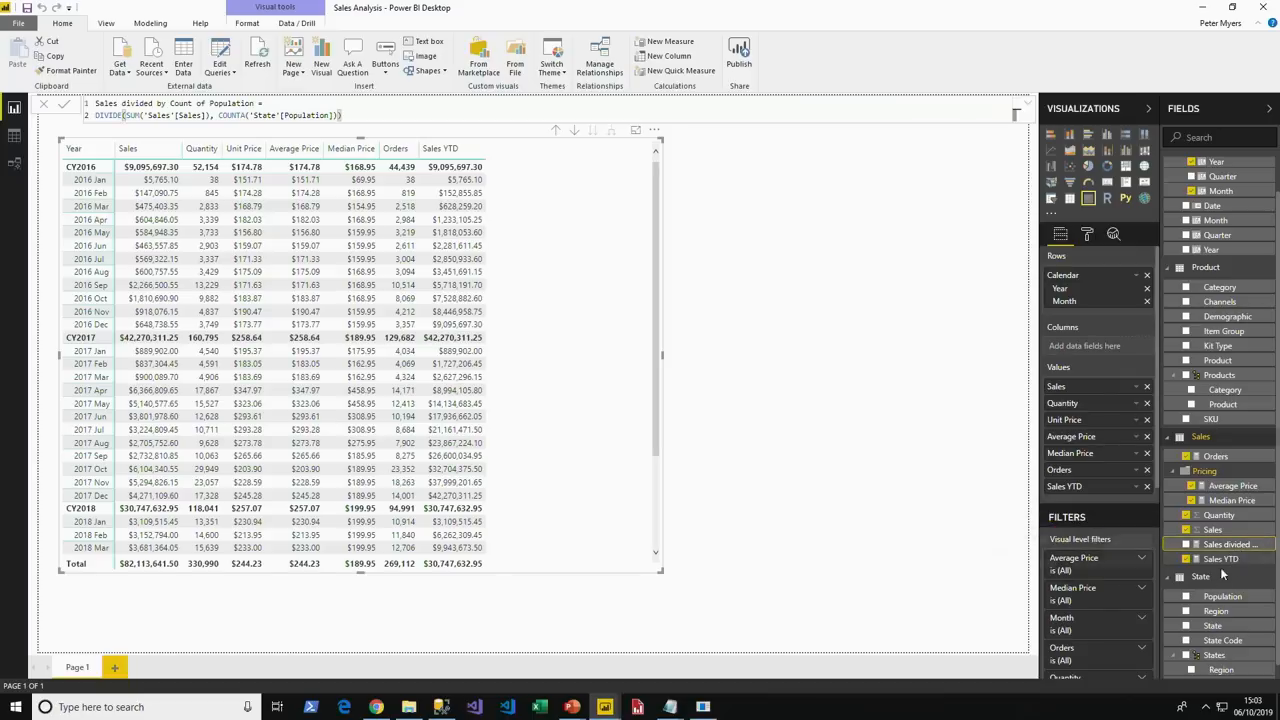
# Rename the new division measure to Sales per Capita and add it to the matrix values
pyautogui.doubleClick(1207, 545)
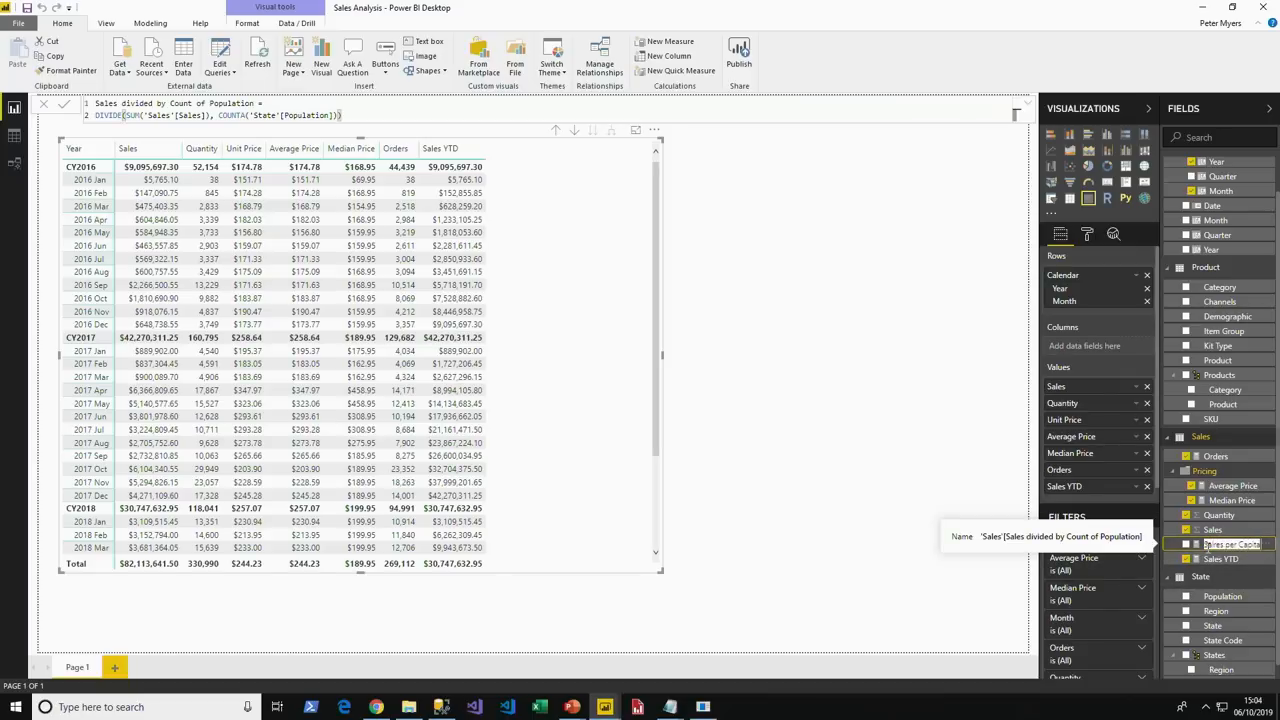
pyautogui.press('Return')
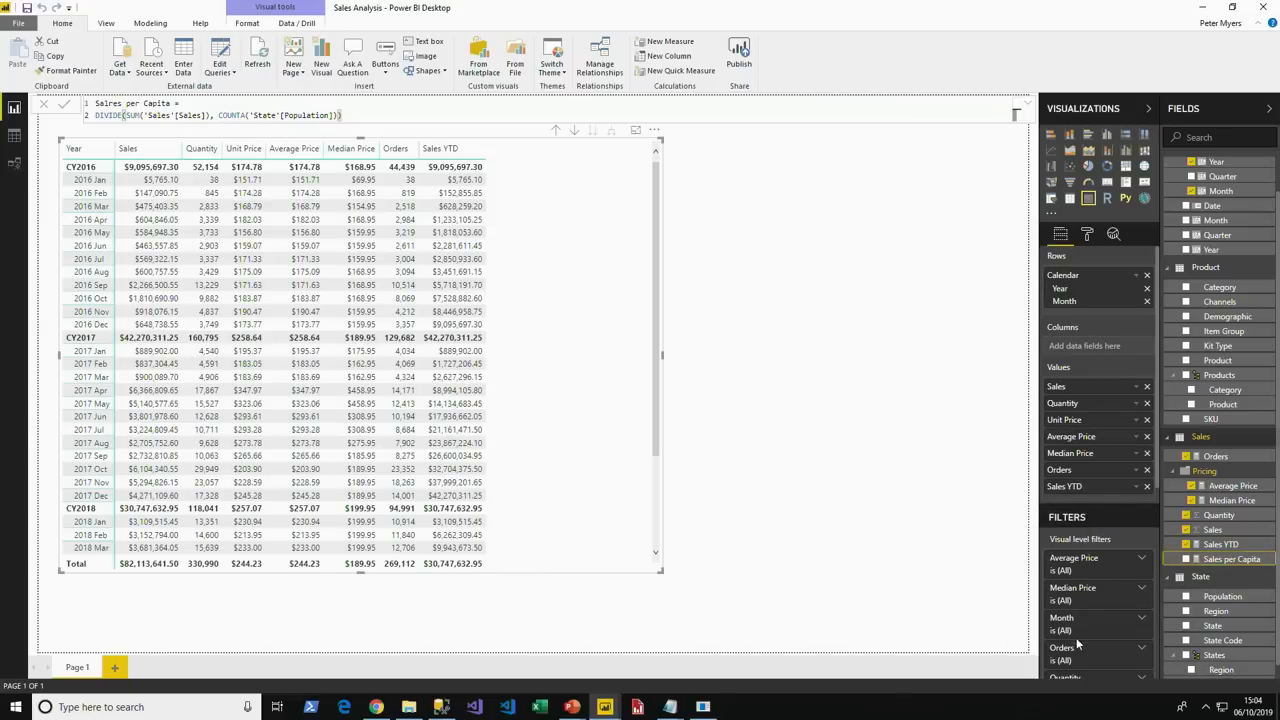
pyautogui.moveTo(1228, 559); pyautogui.dragTo(530, 428)
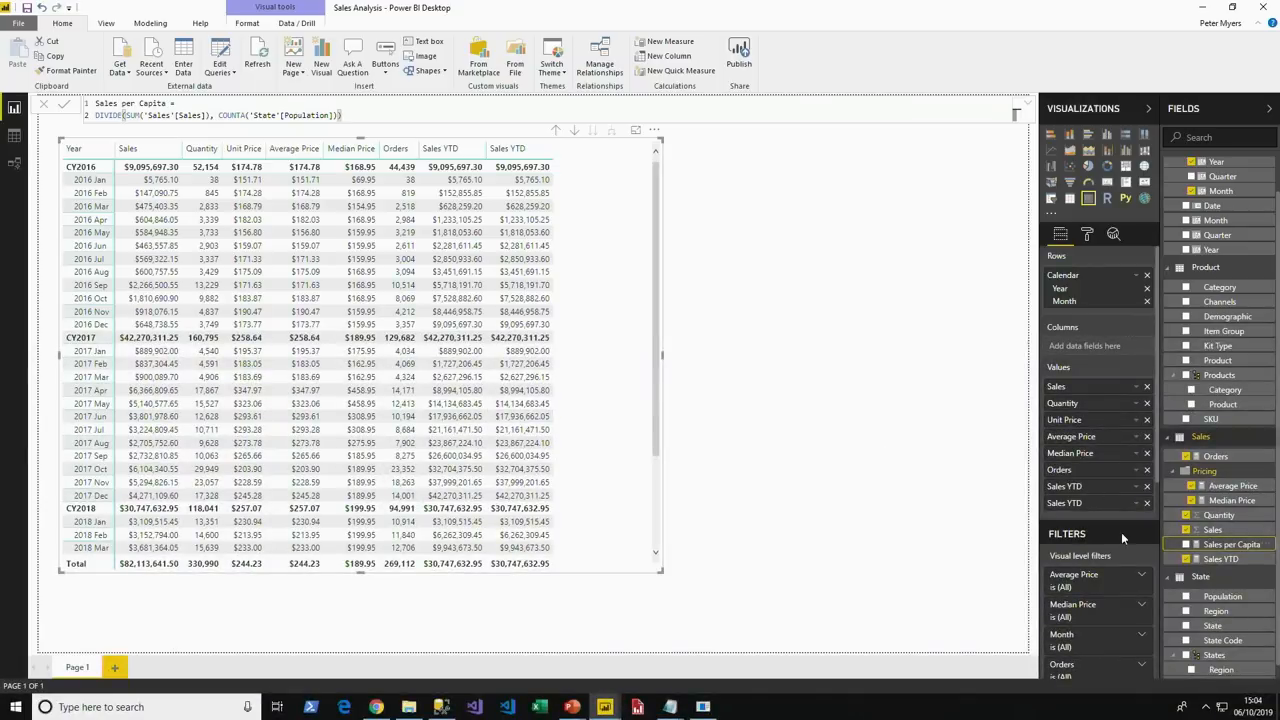
pyautogui.click(1187, 544)
pyautogui.moveTo(1205, 543); pyautogui.dragTo(565, 382)
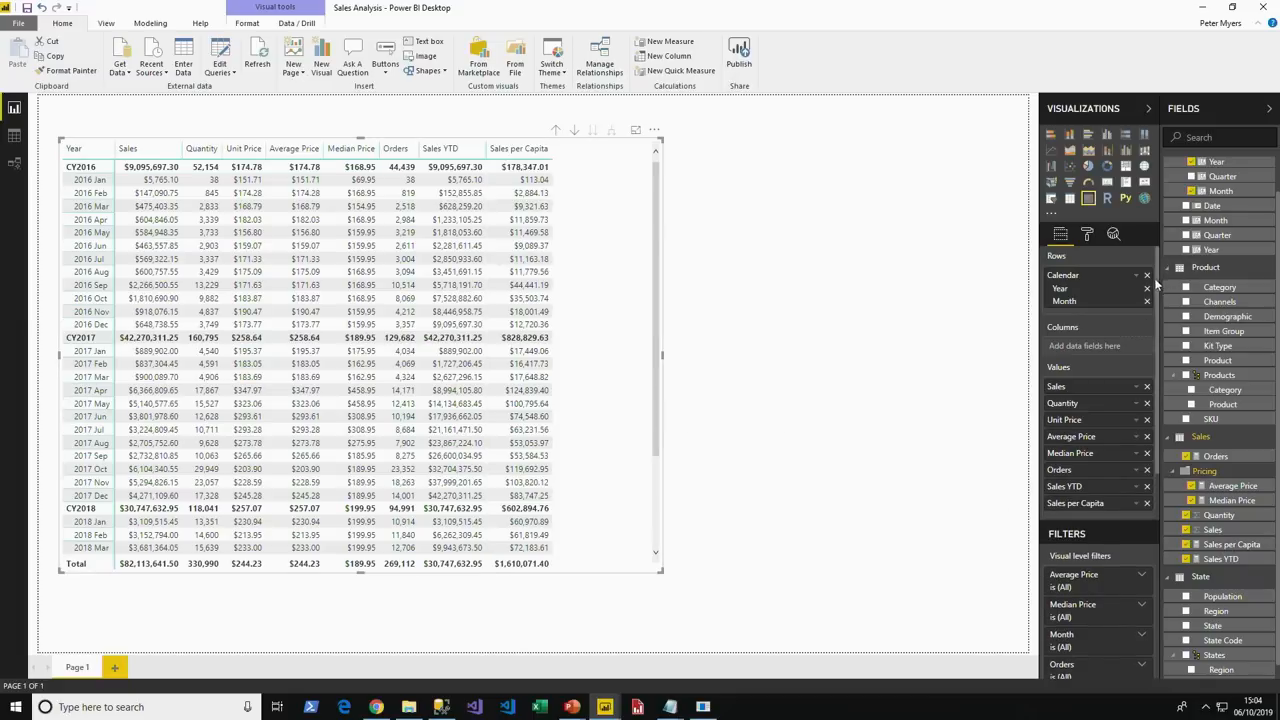
# Replace the Calendar hierarchy on the matrix rows with the States hierarchy and drill down into the Midwest region
pyautogui.click(1147, 275)
pyautogui.moveTo(1214, 640); pyautogui.dragTo(305, 300)
pyautogui.click(82, 167)
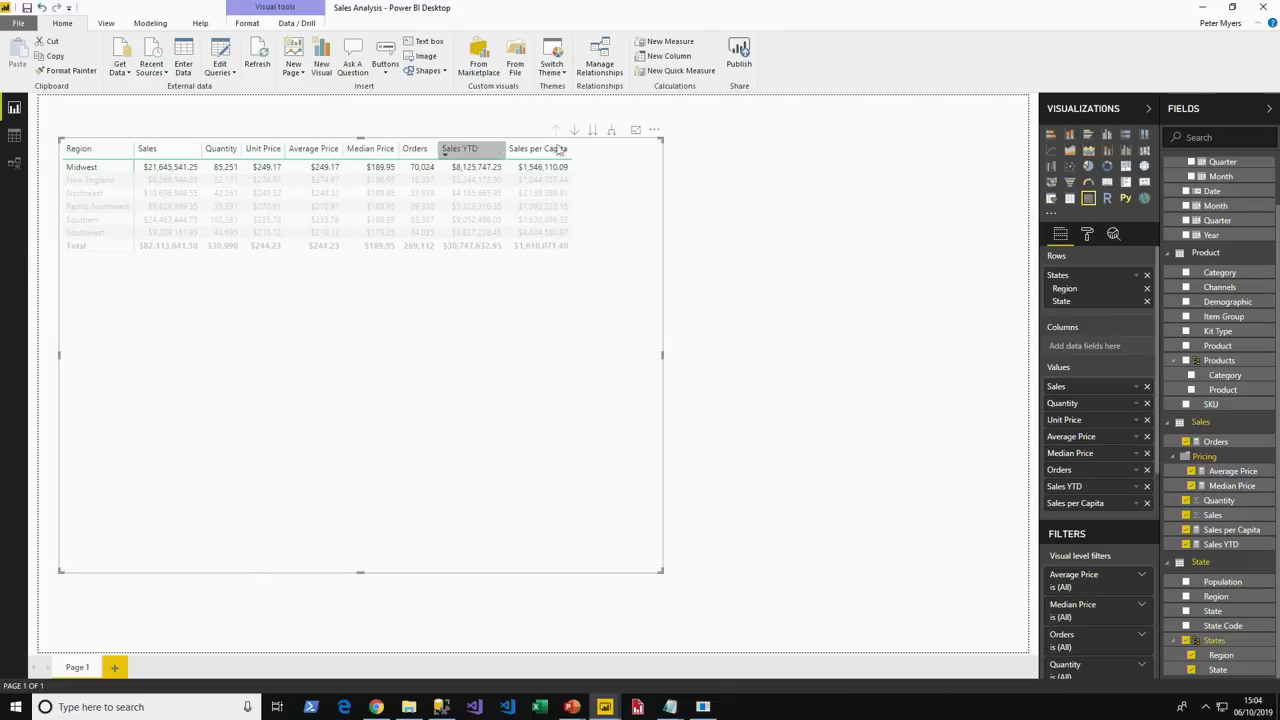
pyautogui.click(574, 130)
pyautogui.click(112, 174)
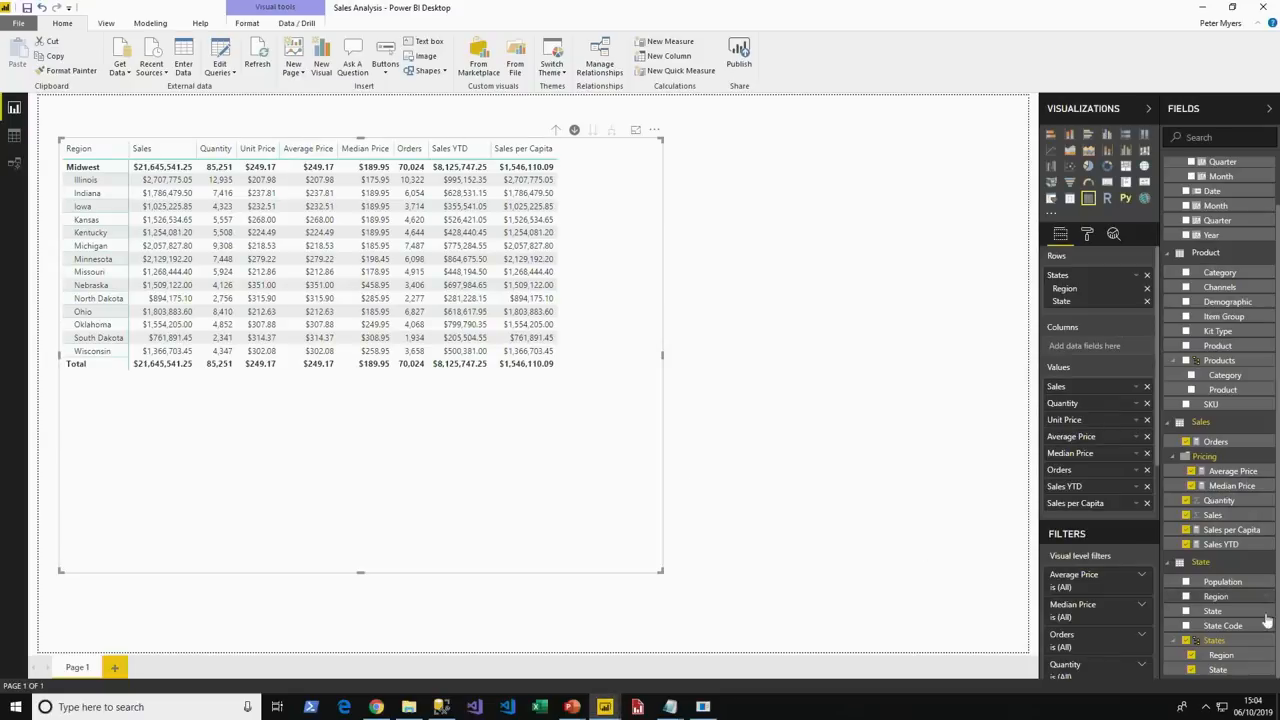
# Change the Sales per Capita formula to divide by SUM('State'[Population]) in place of COUNTA
pyautogui.click(1231, 530)
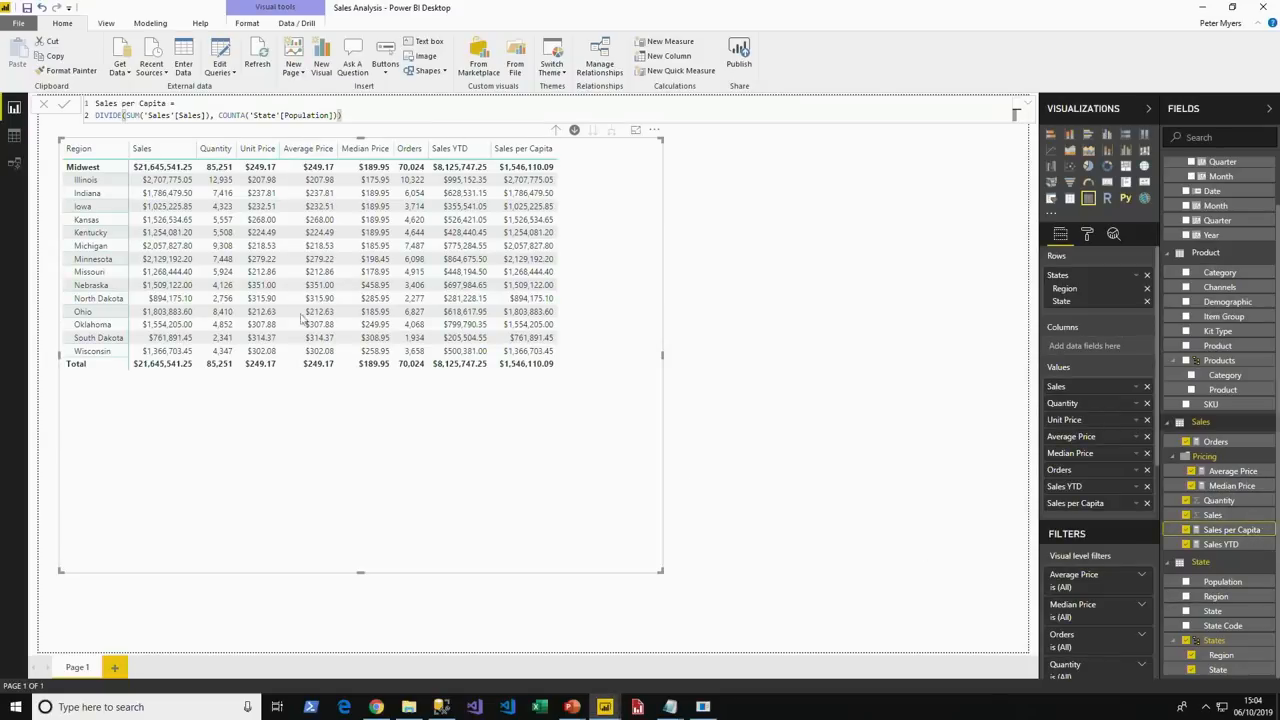
pyautogui.doubleClick(230, 116)
pyautogui.write('SUM')
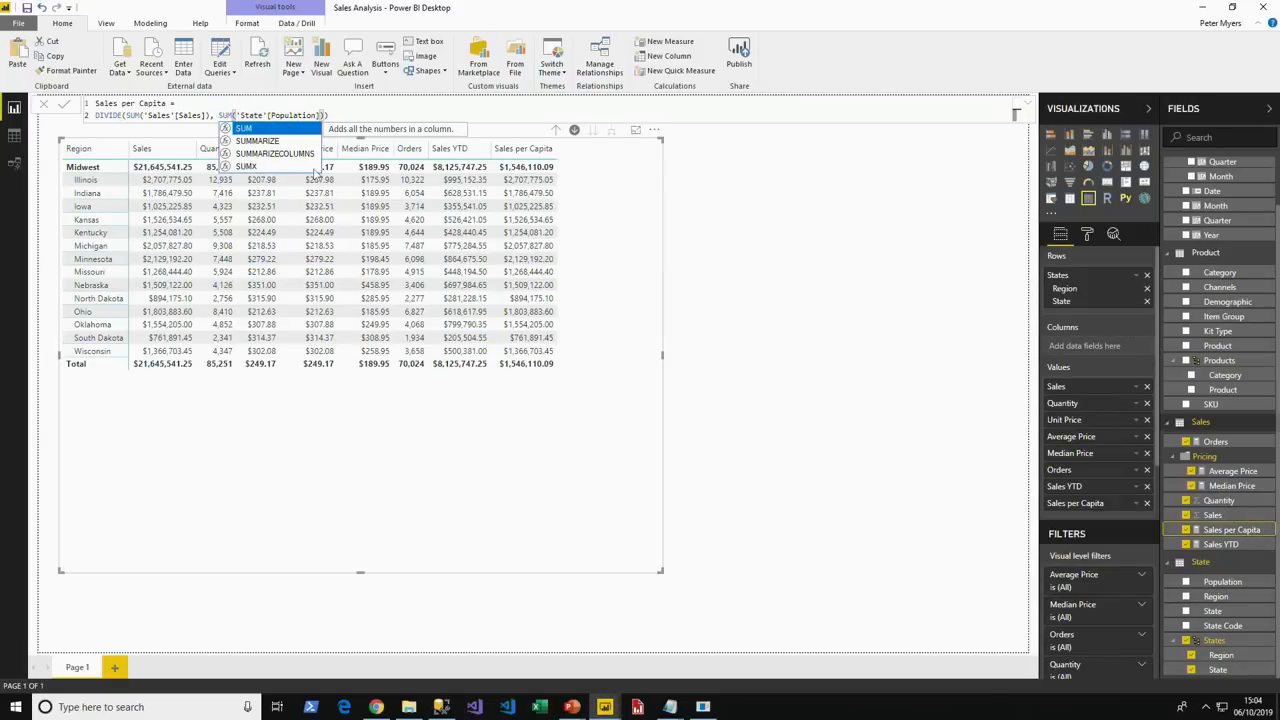
pyautogui.click(375, 117)
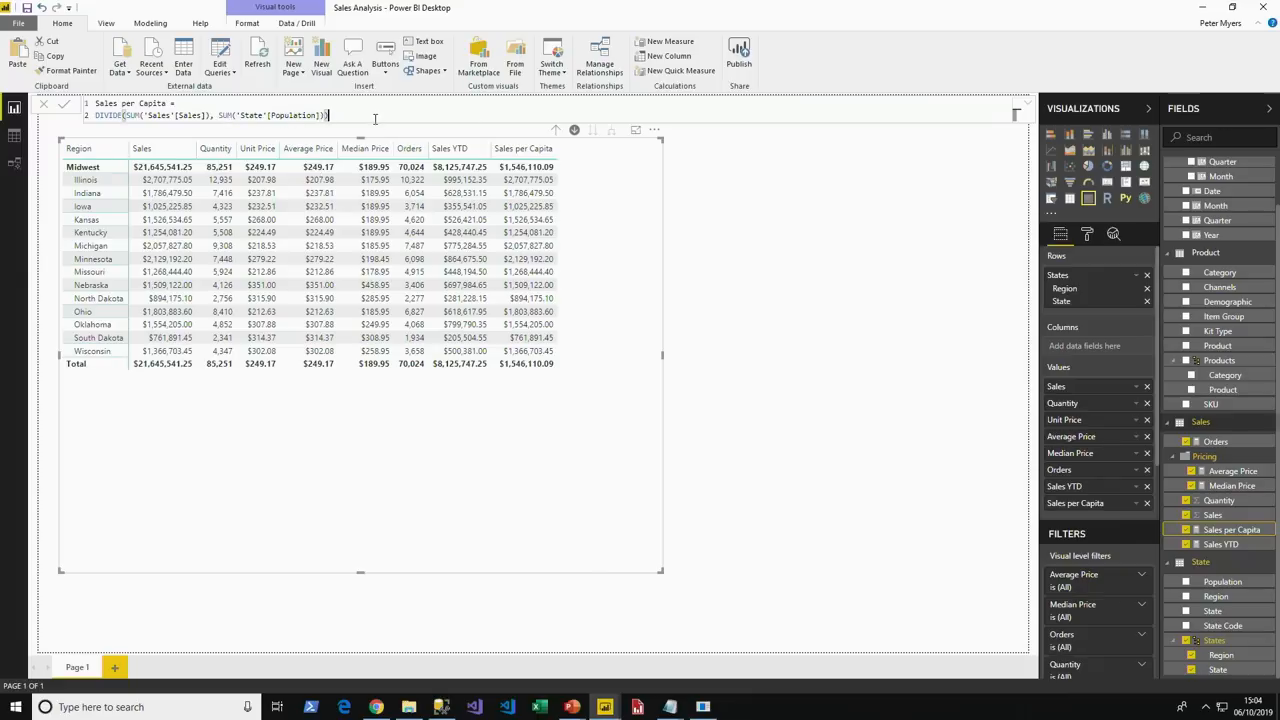
pyautogui.press('Return')
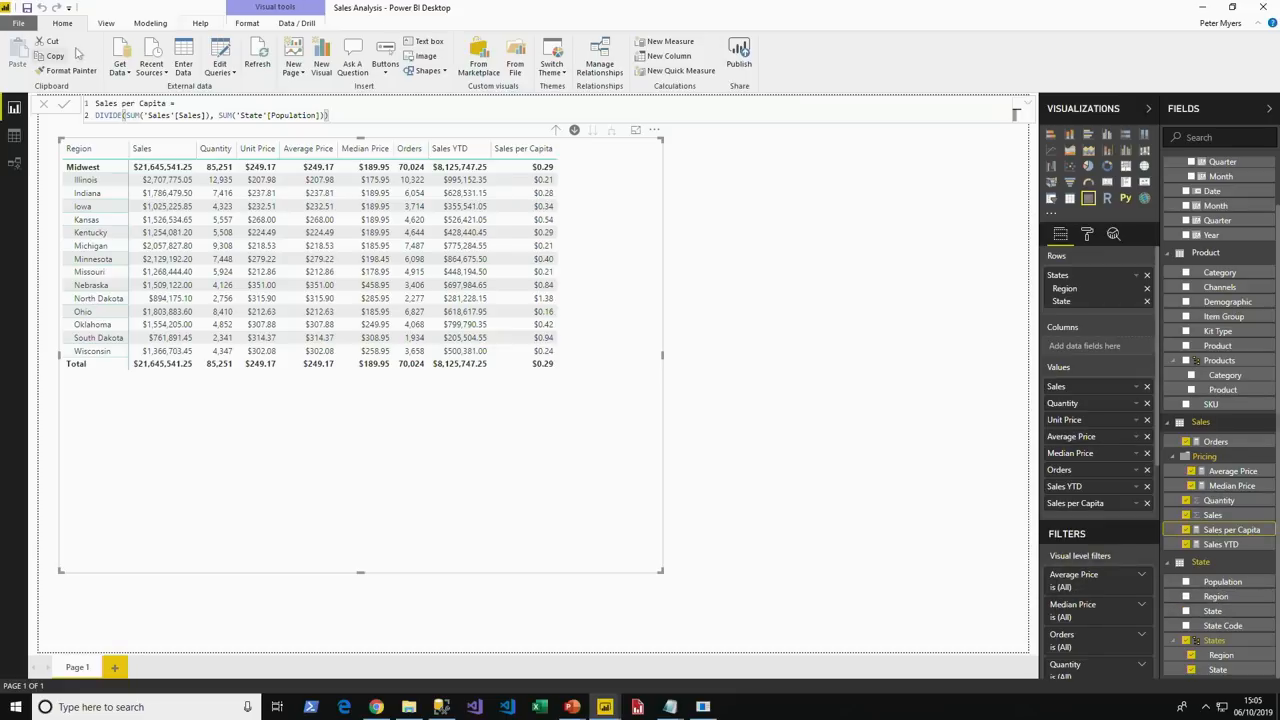
# Set the data category of the State table's State field to State or Province
pyautogui.click(151, 23)
pyautogui.click(465, 56)
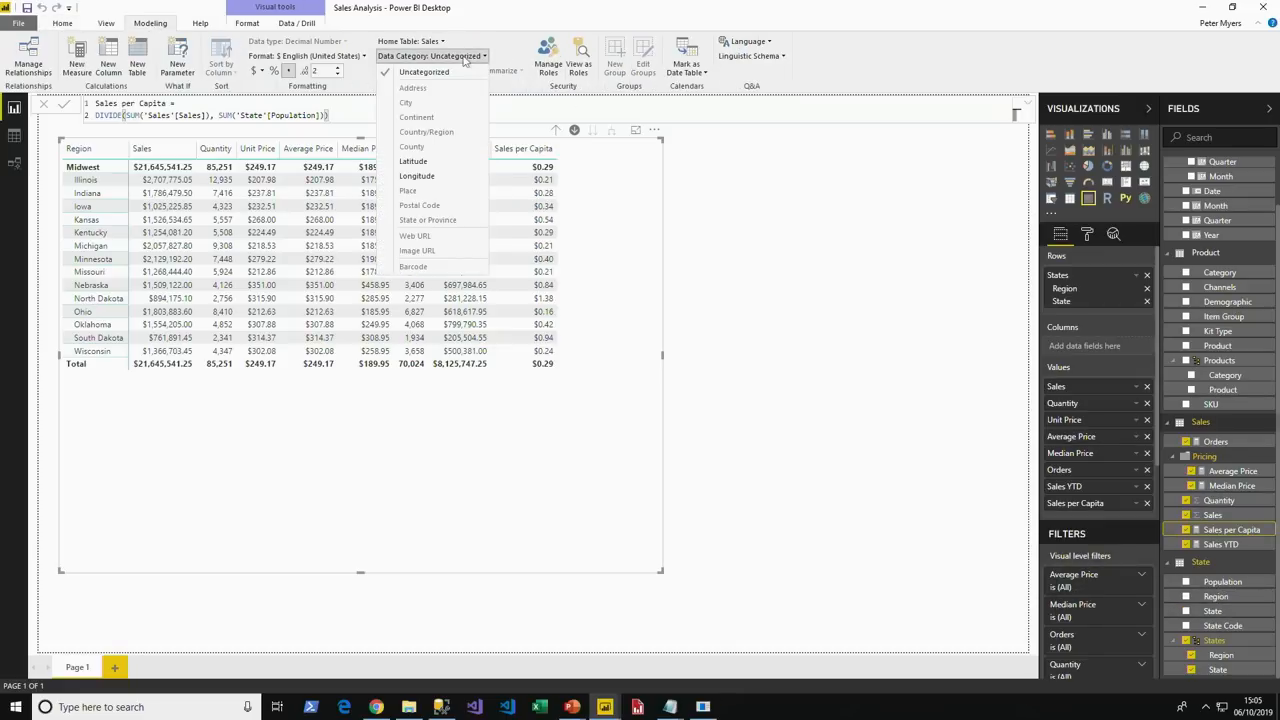
pyautogui.click(1220, 612)
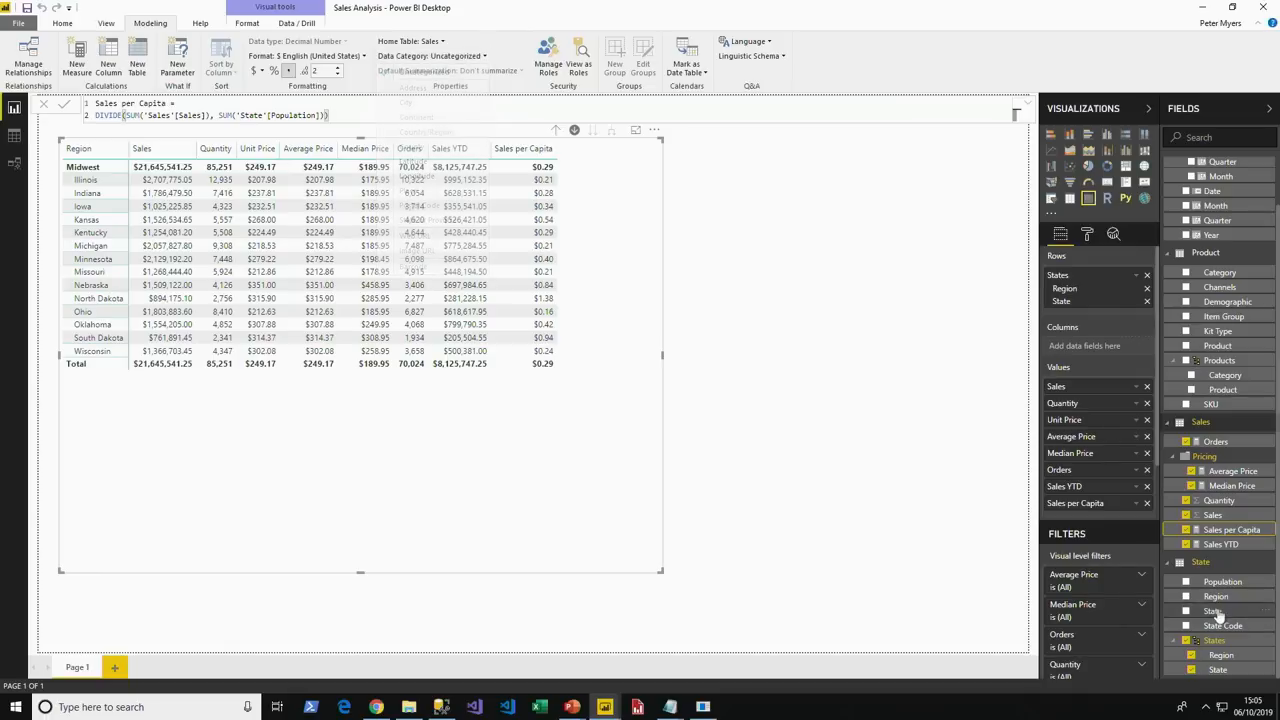
pyautogui.click(458, 57)
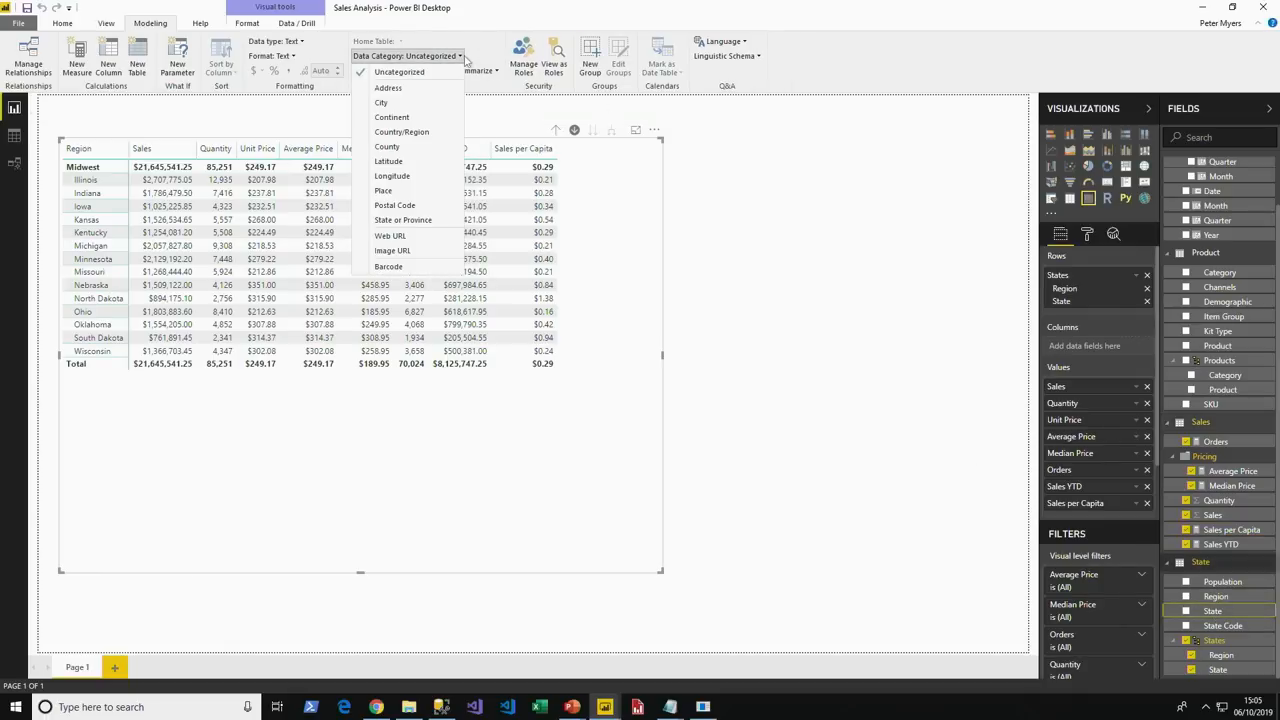
pyautogui.click(400, 220)
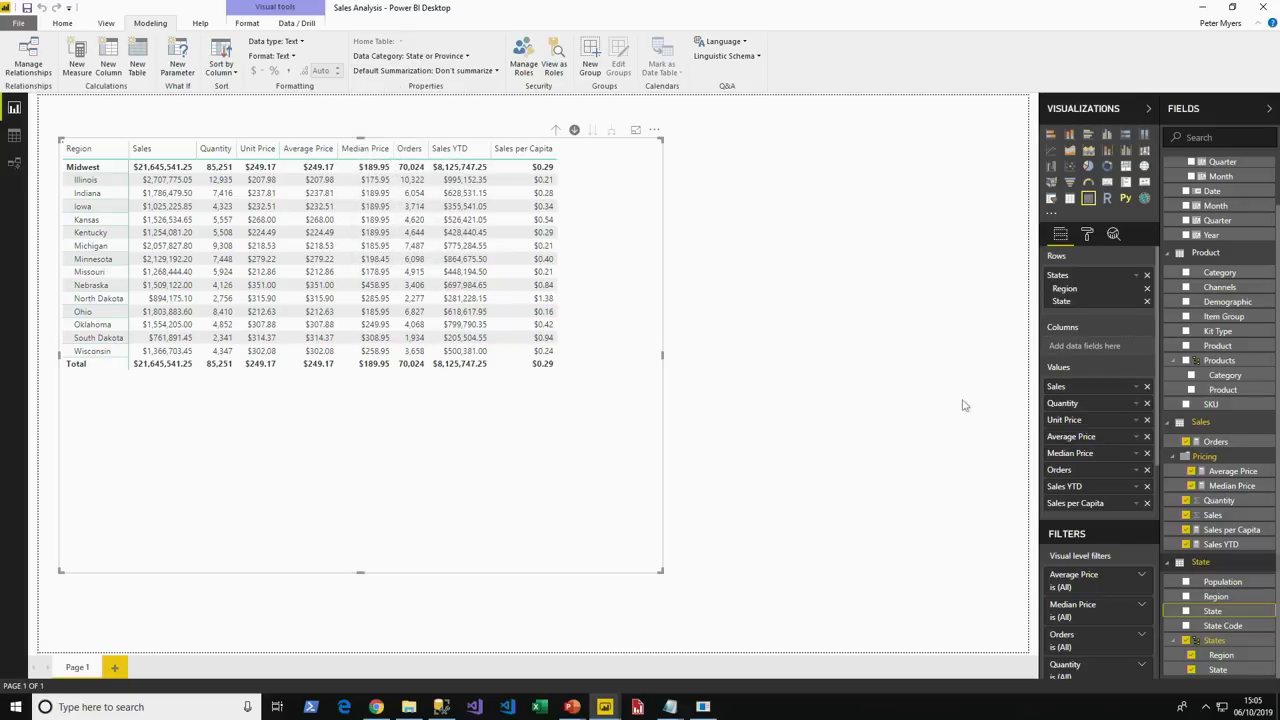
# Set the data category of the State table's State Code field to State or Province
pyautogui.click(1222, 625)
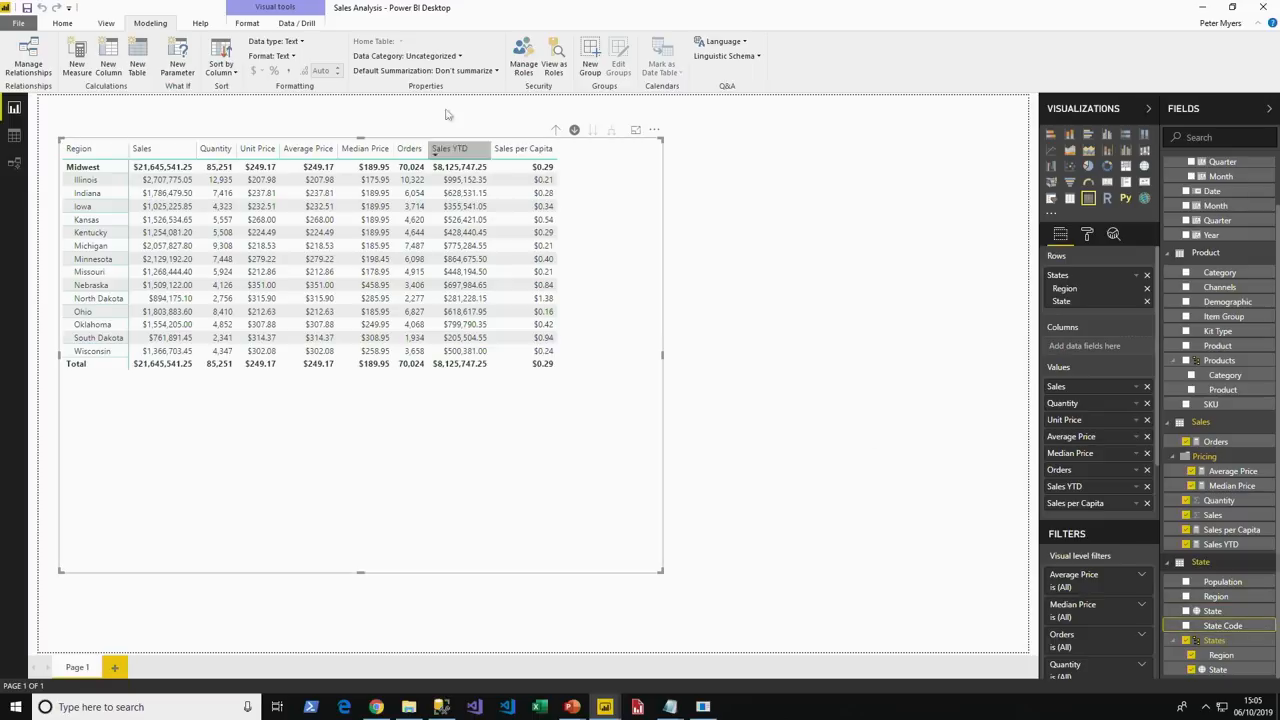
pyautogui.click(457, 56)
pyautogui.click(402, 220)
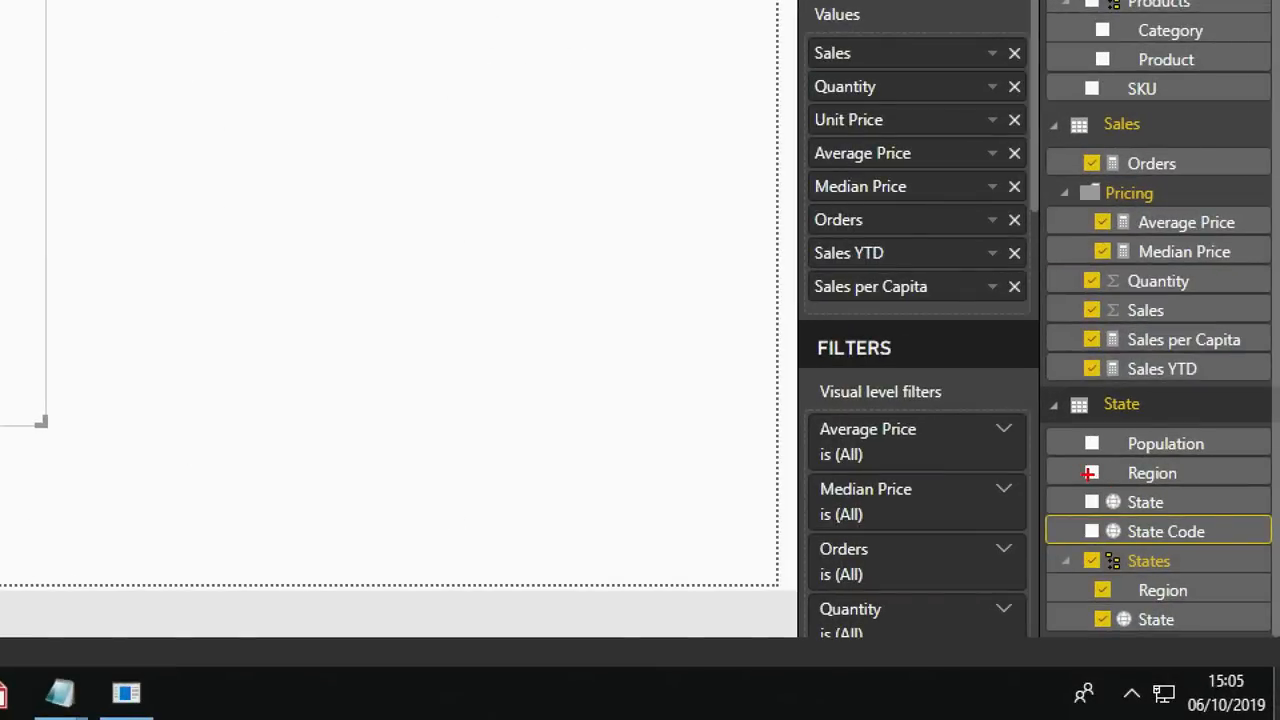
pyautogui.moveTo(1089, 473); pyautogui.dragTo(1144, 570)
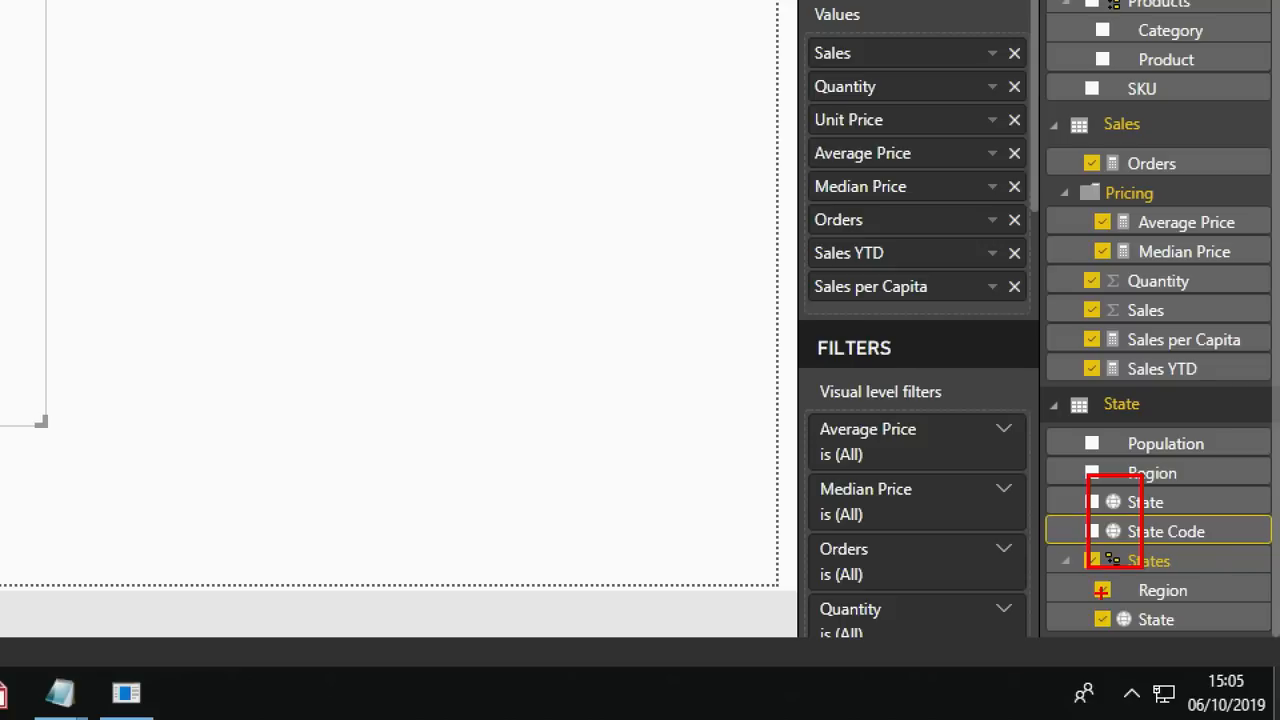
pyautogui.press('Escape')
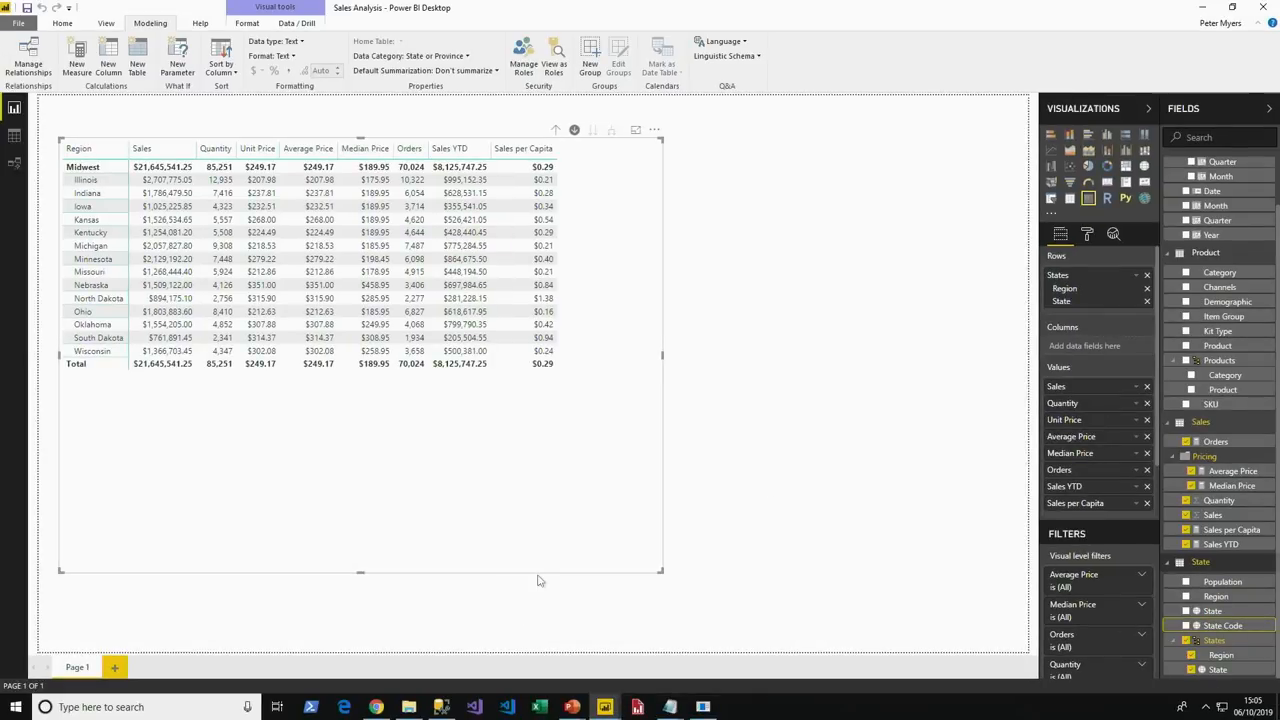
# Switch to Snippets.txt in Notepad, copy the whole Product Image calculated column formula, and return to Power BI Desktop
pyautogui.click(672, 710)
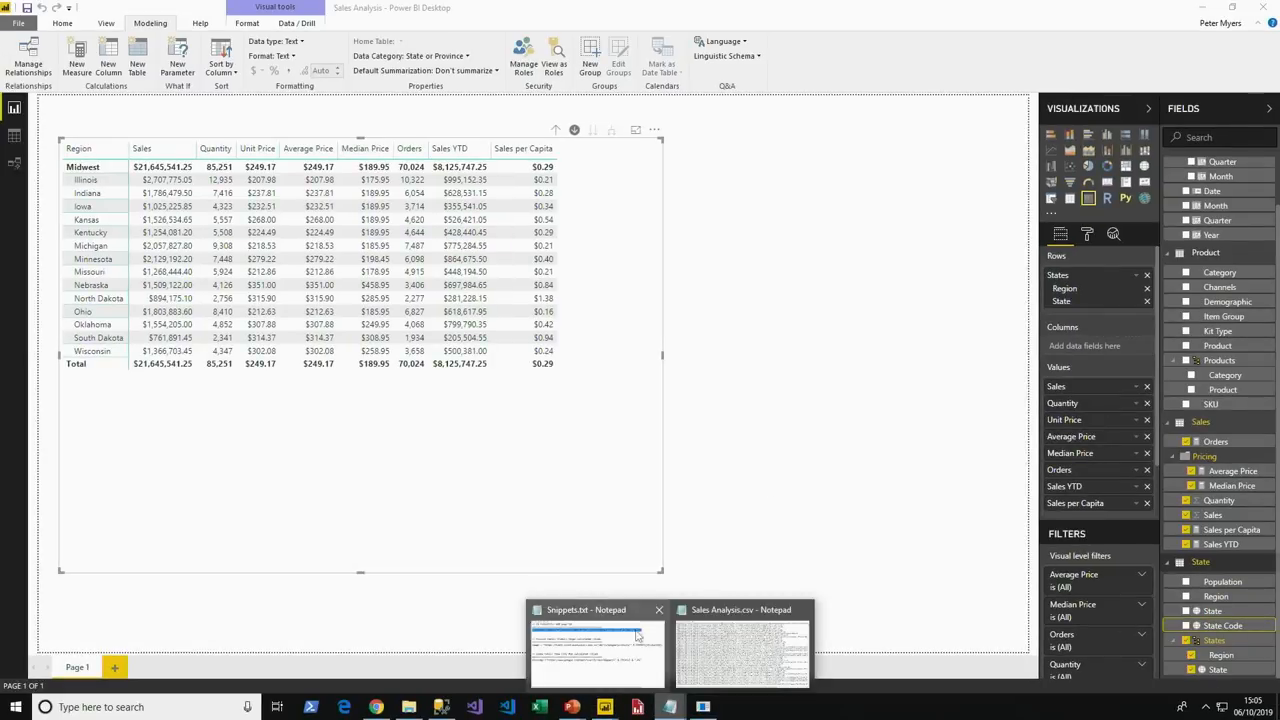
pyautogui.click(715, 620)
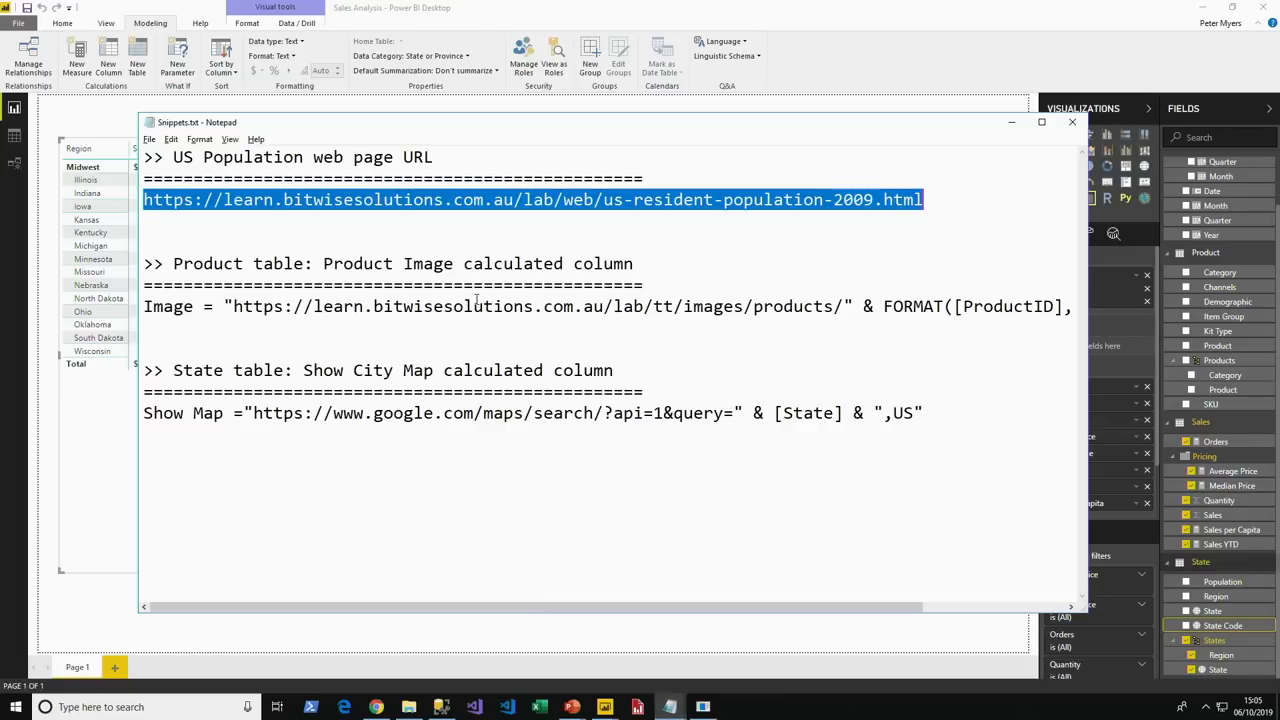
pyautogui.click(476, 304)
pyautogui.press('Home')
pyautogui.hotkey('shift', 'End')
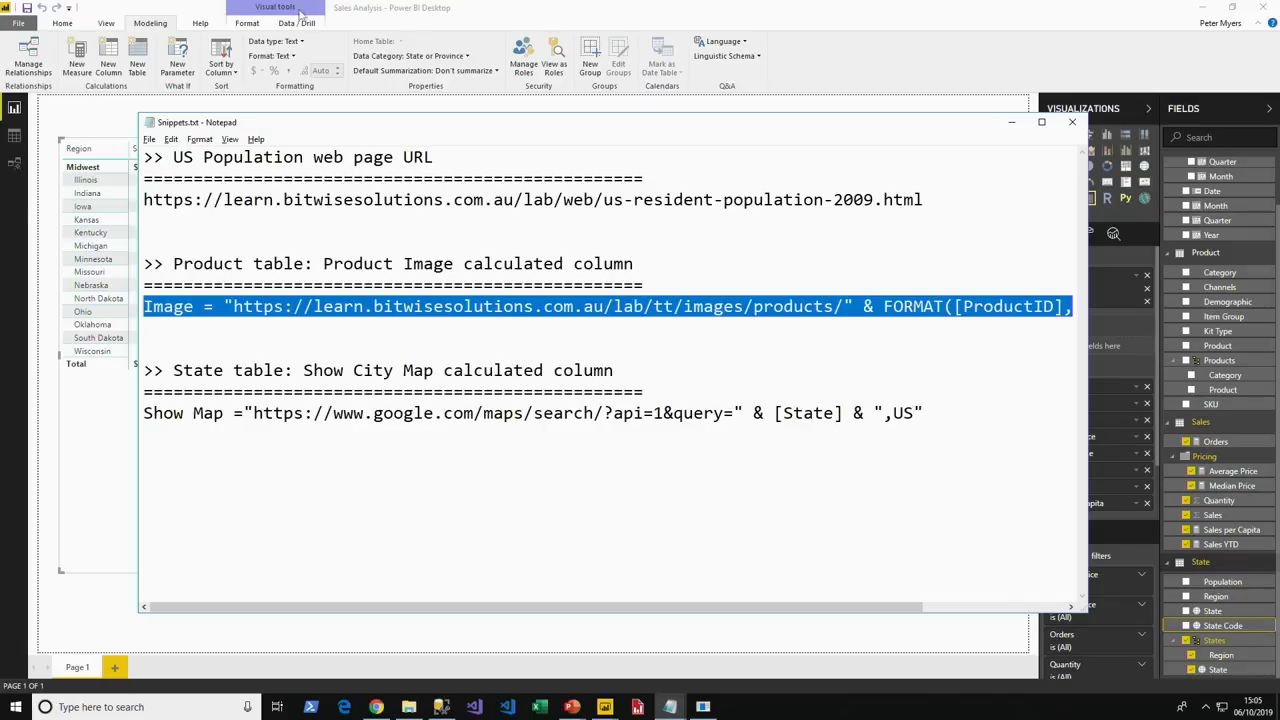
pyautogui.click(877, 91)
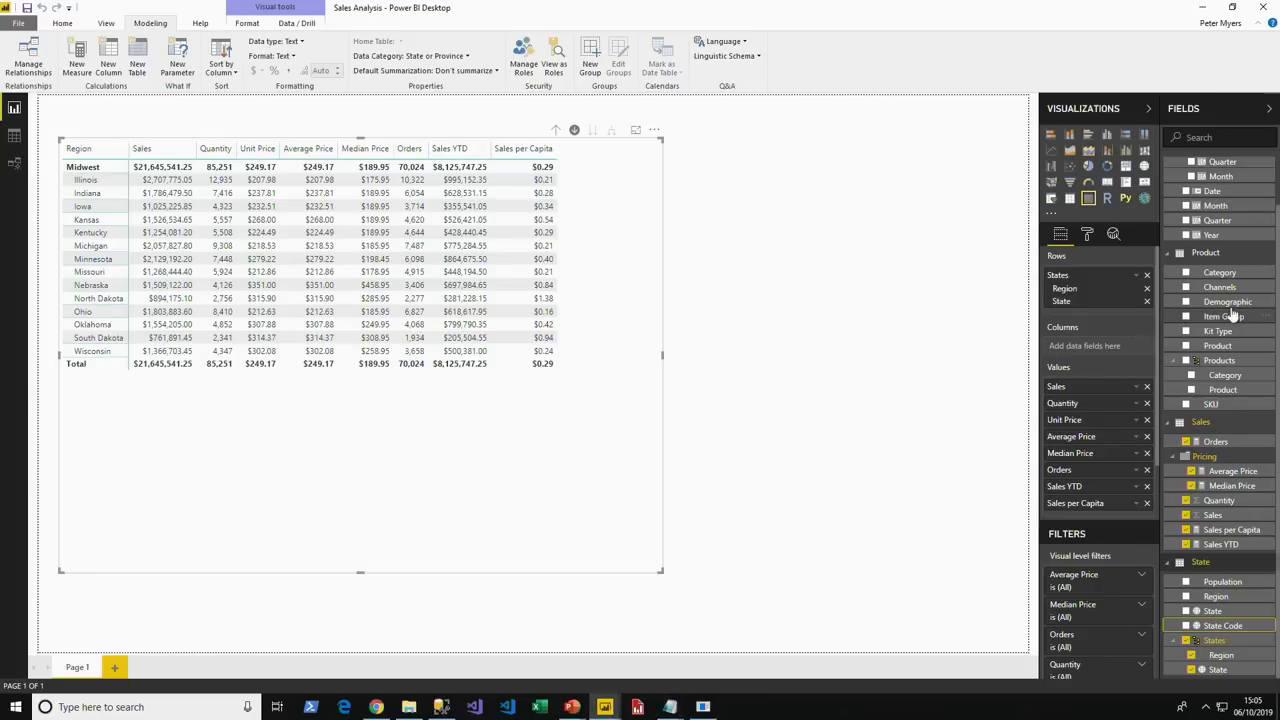
# Add an Image calculated column to the Product table using the copied formula, building .png URLs from FORMAT([ProductID], "0000")
pyautogui.click(14, 135)
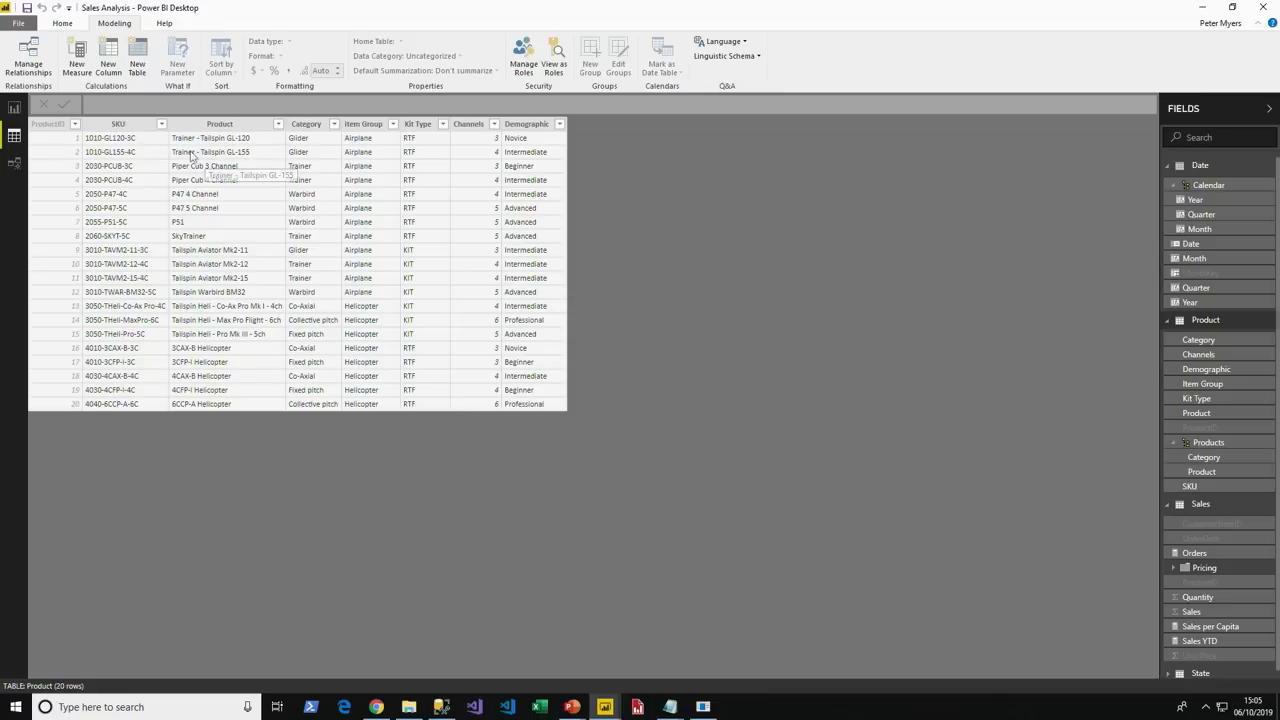
pyautogui.click(108, 56)
pyautogui.write('Image = "https://learn.bitwisesolutions.com.au/lab/tt/images/products/" & FORMAT([ProductID], "0000") & ".png"')
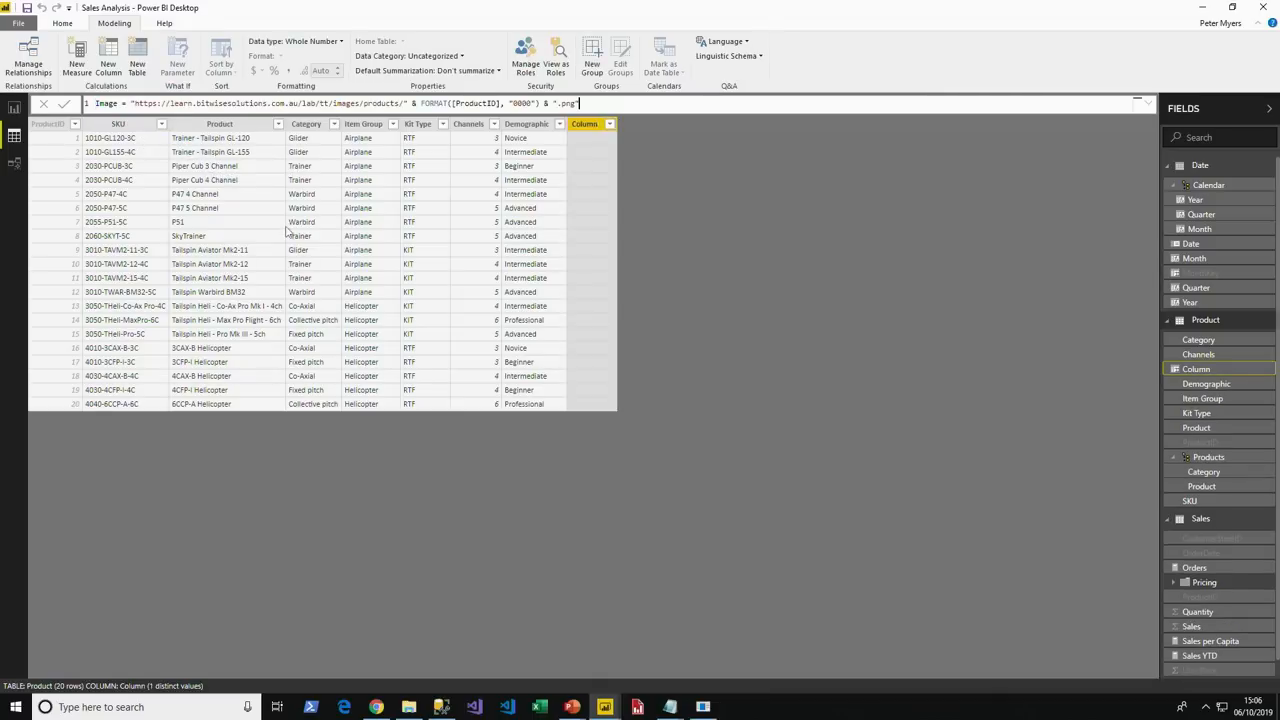
pyautogui.press('Return')
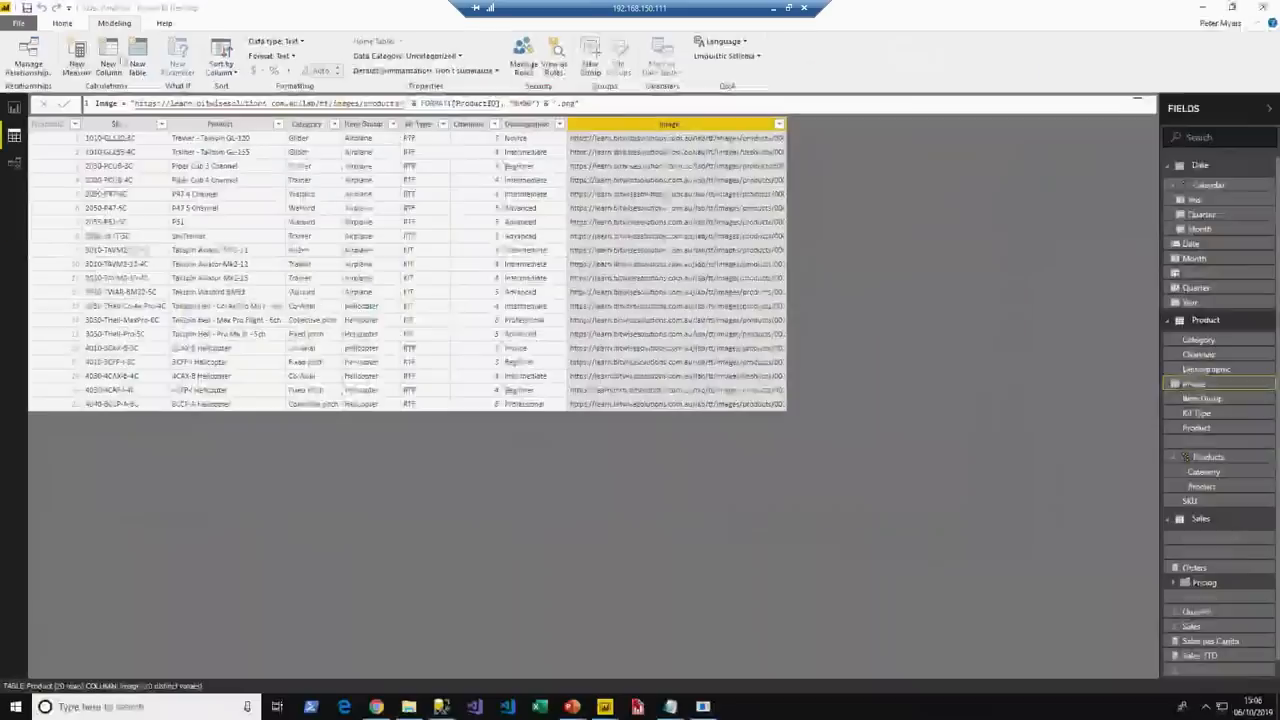
# Add a new report page and set the data category of the Product table's Image field to Image URL
pyautogui.click(14, 107)
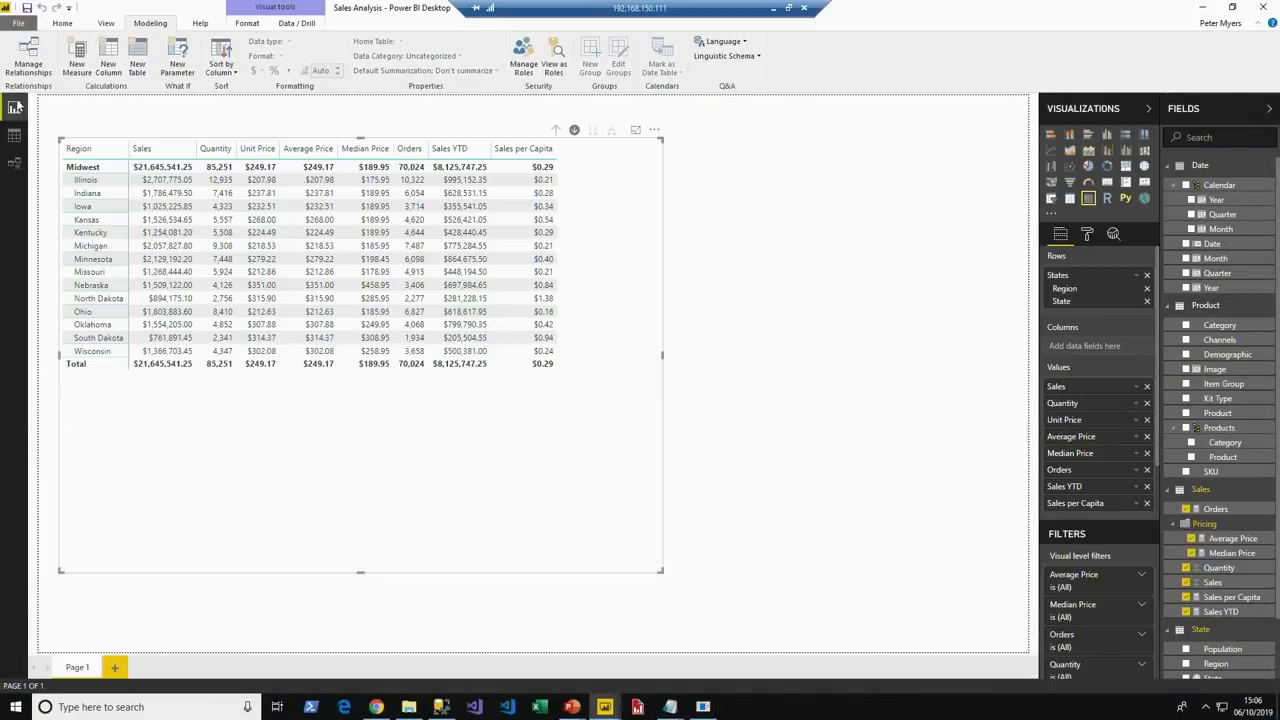
pyautogui.click(115, 668)
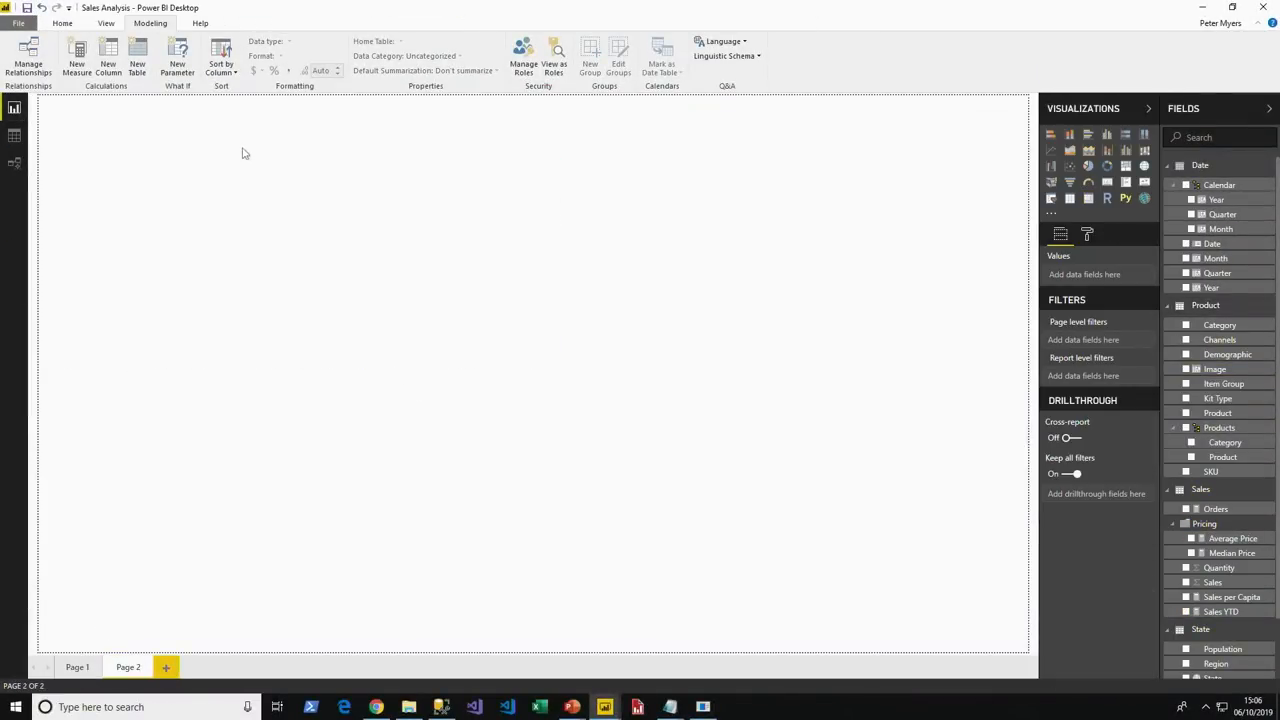
pyautogui.click(1216, 369)
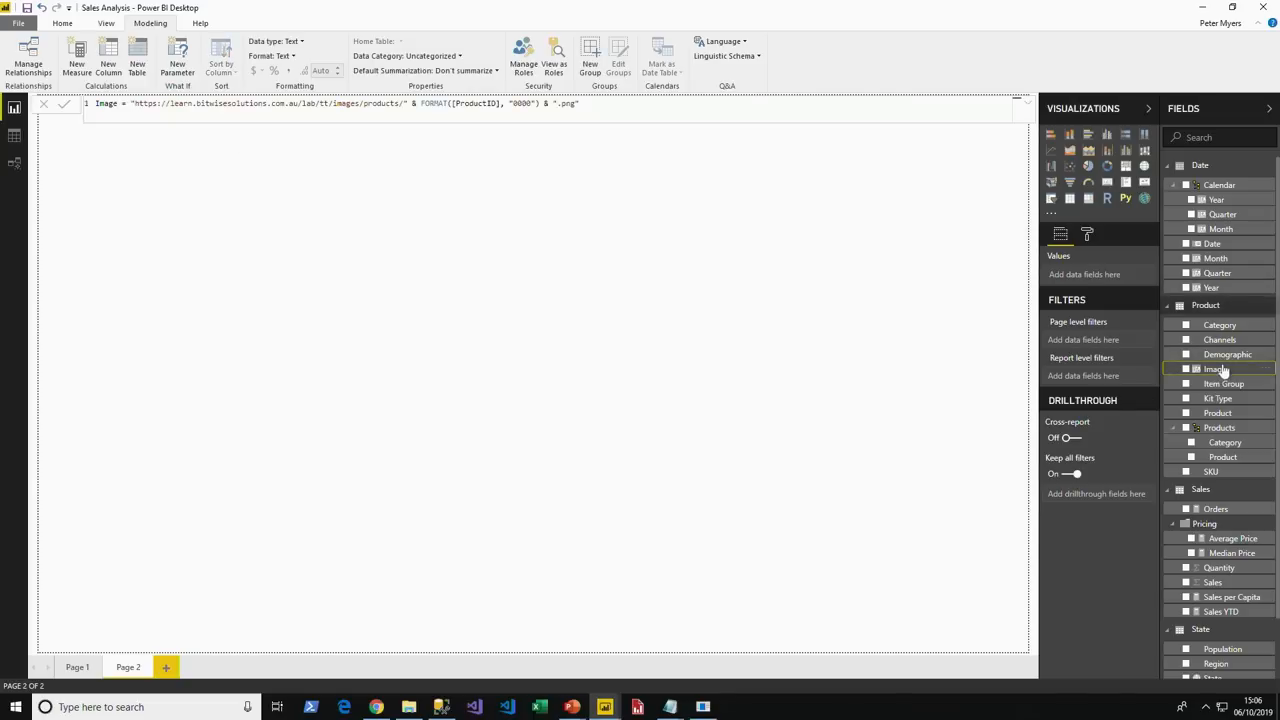
pyautogui.click(450, 58)
pyautogui.click(424, 251)
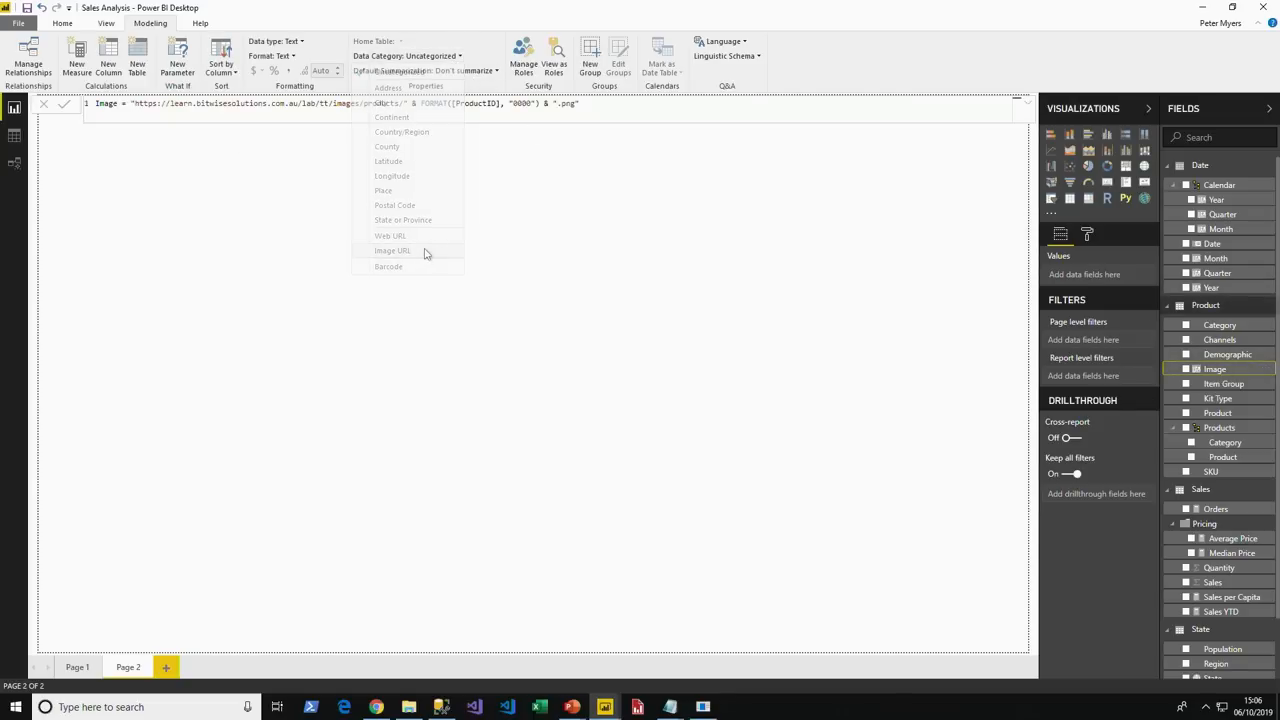
pyautogui.click(783, 413)
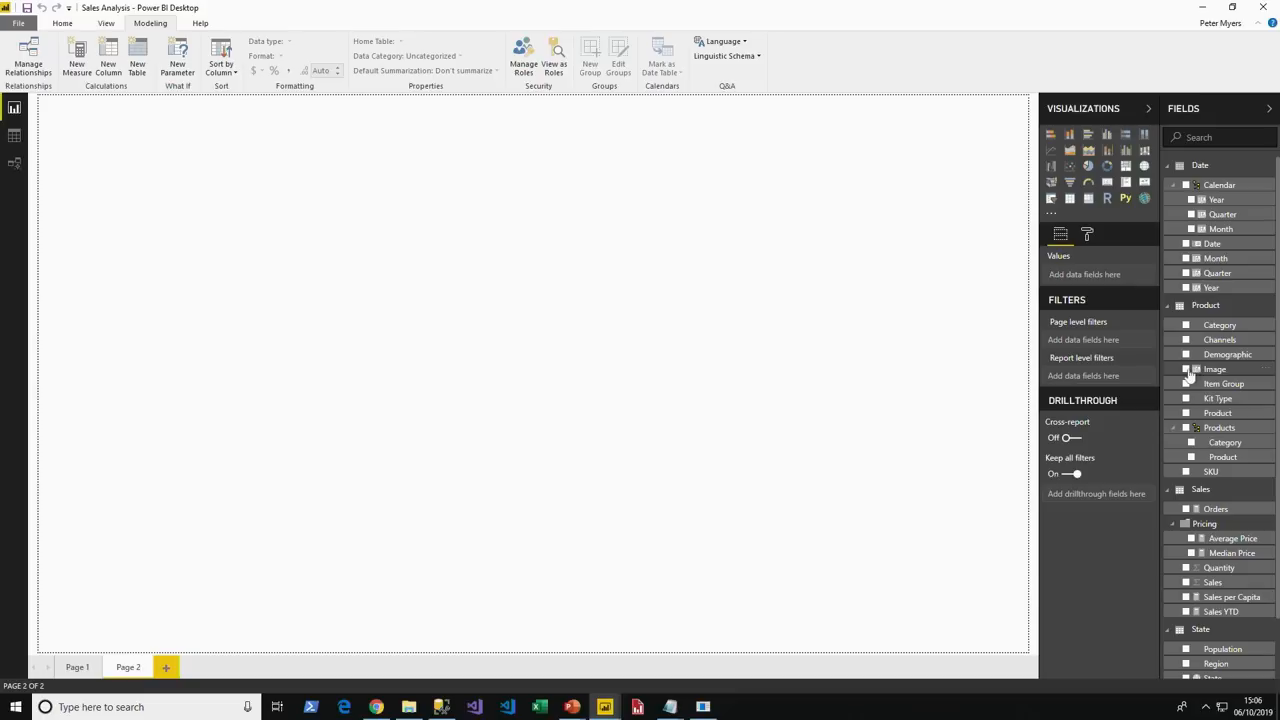
# Create a slicer from the Product table's Image field and place it partway down the page's left edge
pyautogui.click(1186, 369)
pyautogui.click(1050, 198)
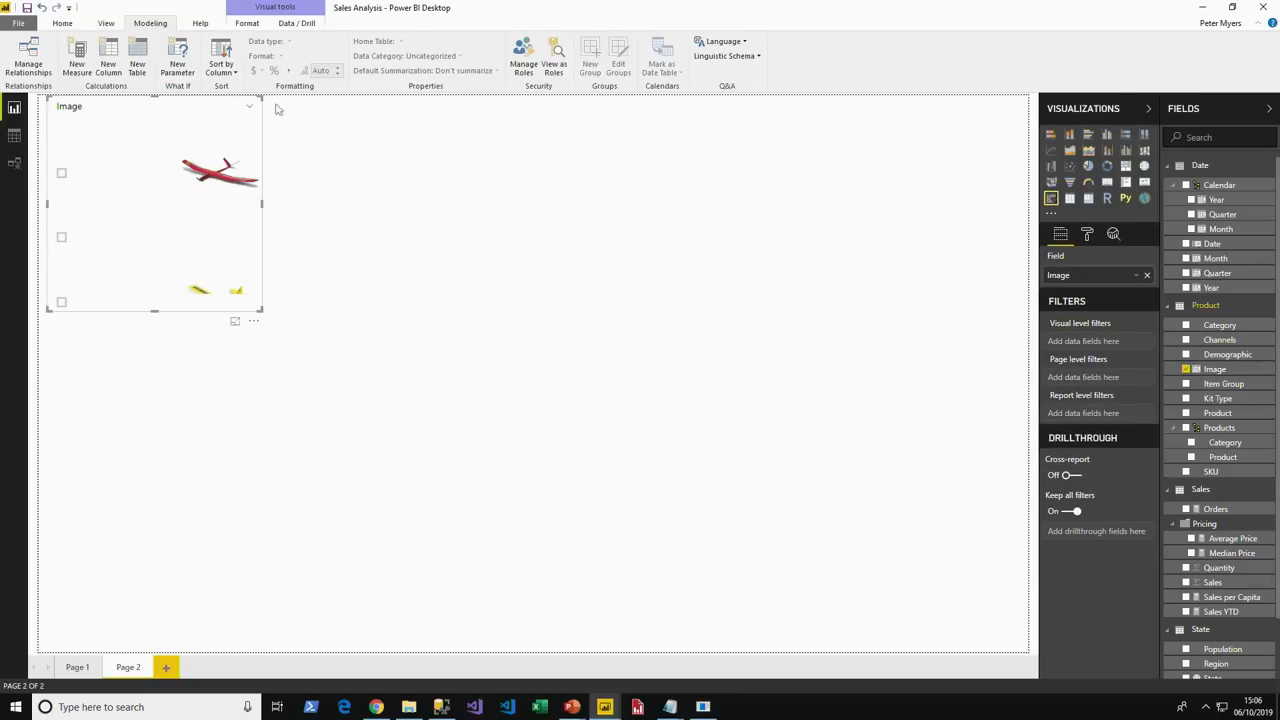
pyautogui.moveTo(198, 108); pyautogui.dragTo(150, 202)
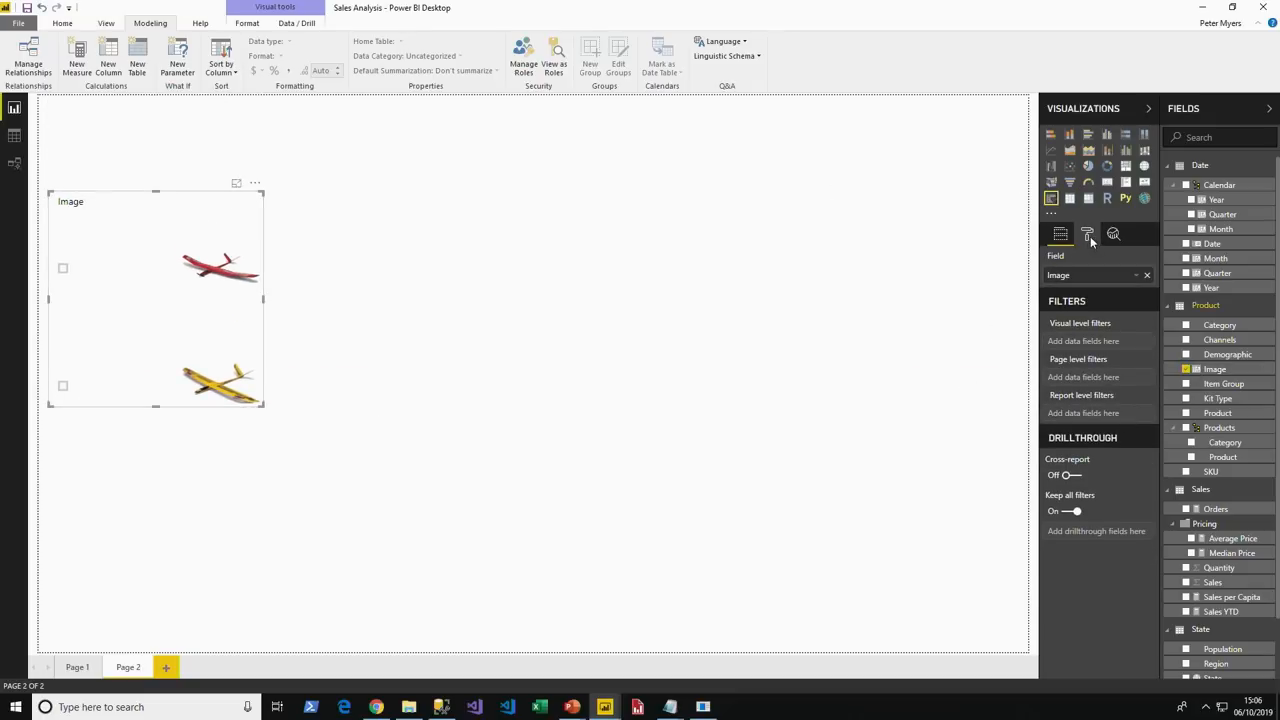
# Set the Image slicer's orientation to Horizontal
pyautogui.click(1088, 235)
pyautogui.click(1070, 285)
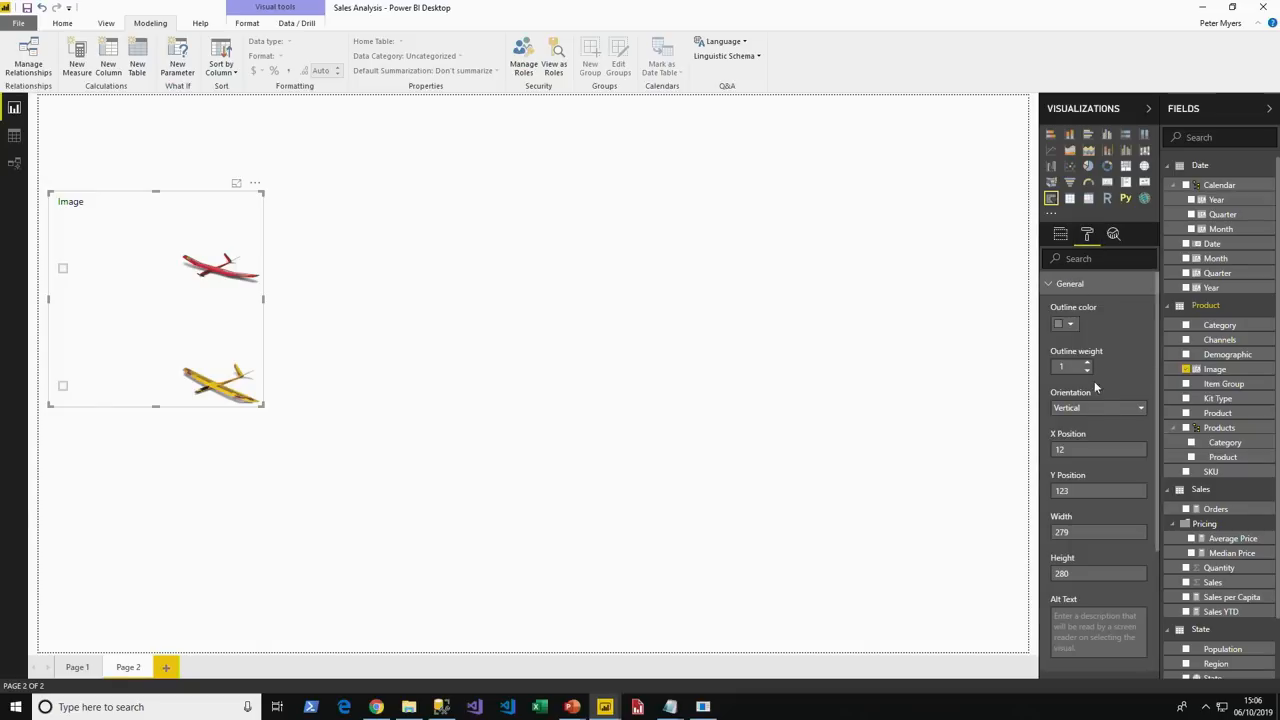
pyautogui.click(1097, 410)
pyautogui.click(1076, 437)
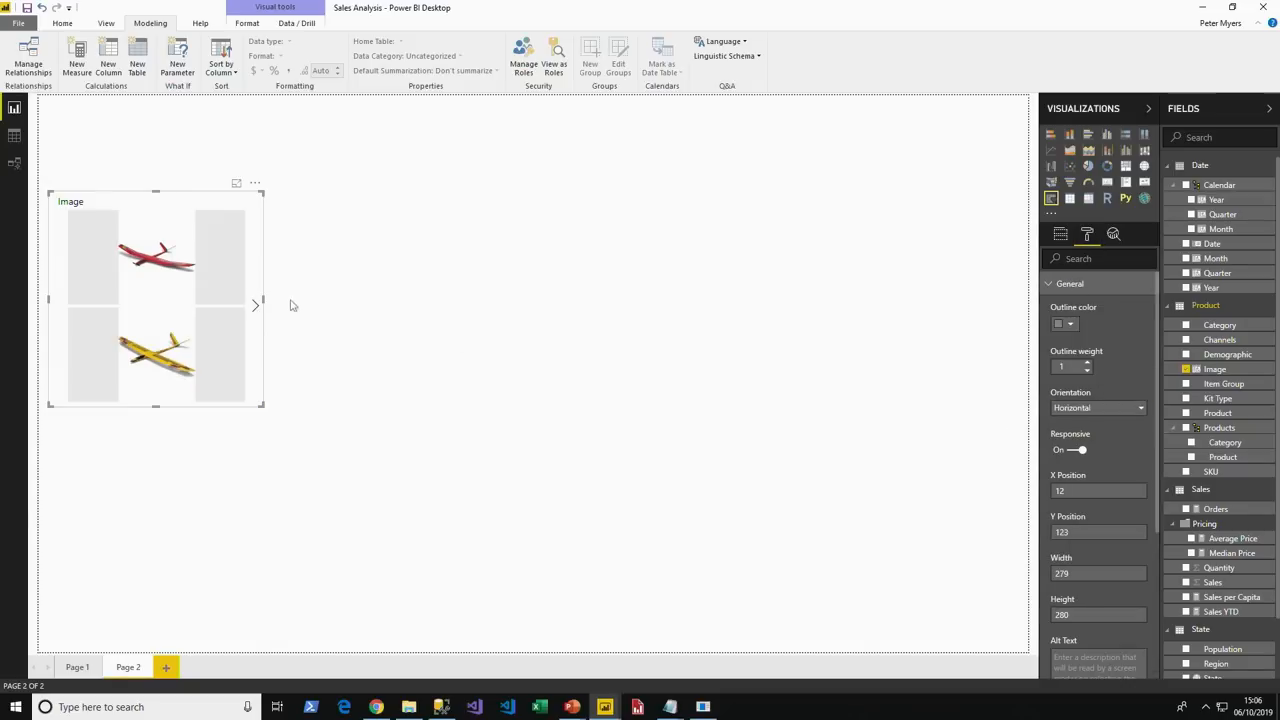
# Widen the Image slicer across the page and reduce its height to a single row of product pictures
pyautogui.moveTo(260, 297); pyautogui.dragTo(1011, 354)
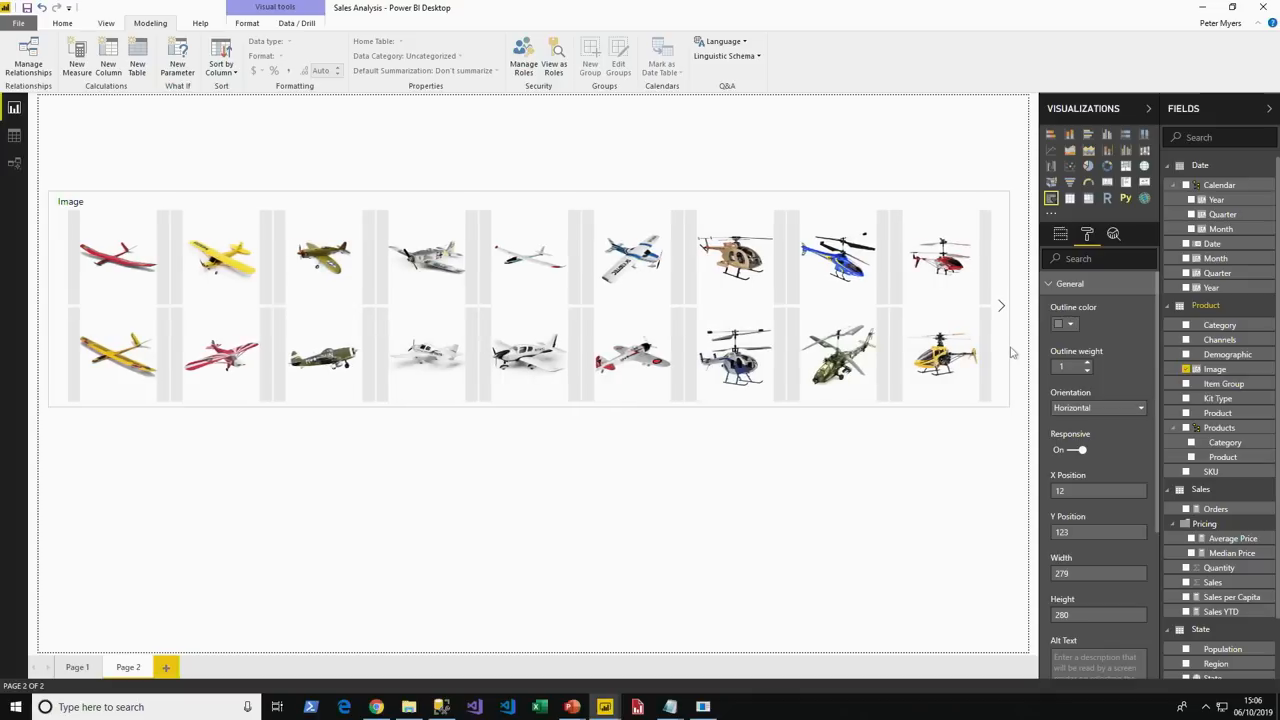
pyautogui.click(486, 420)
pyautogui.click(566, 404)
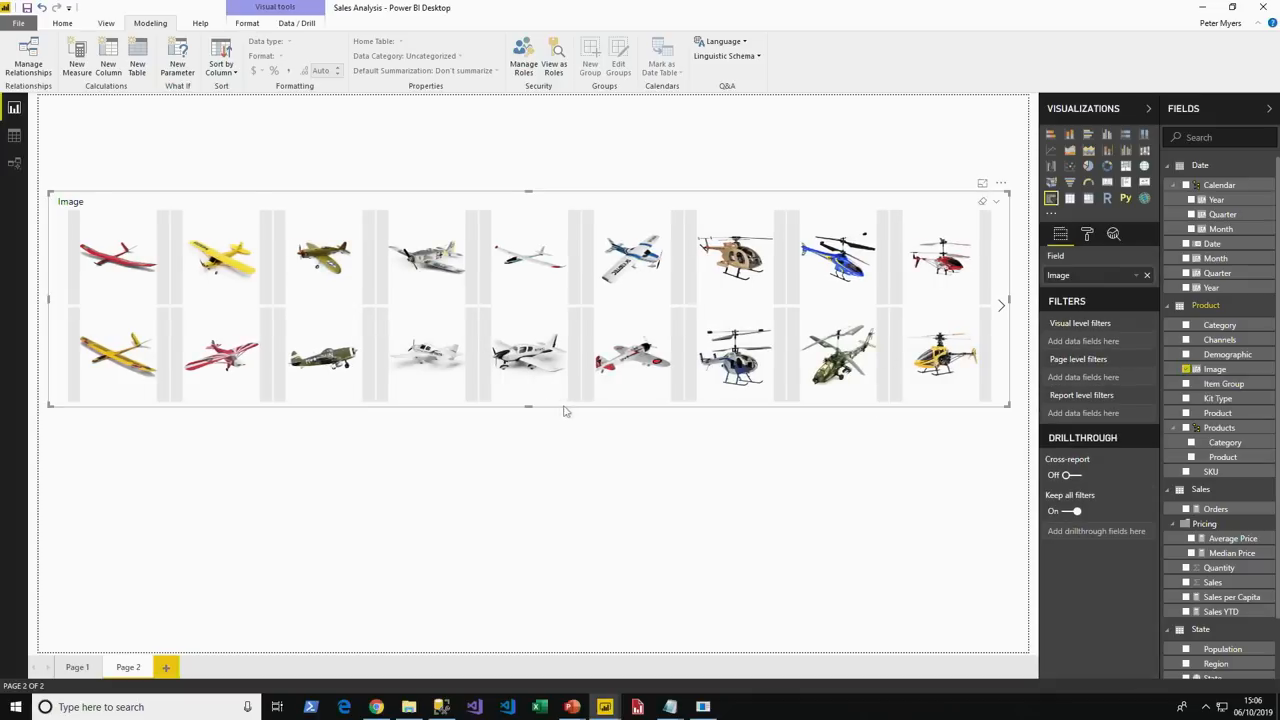
pyautogui.moveTo(526, 407); pyautogui.dragTo(514, 346)
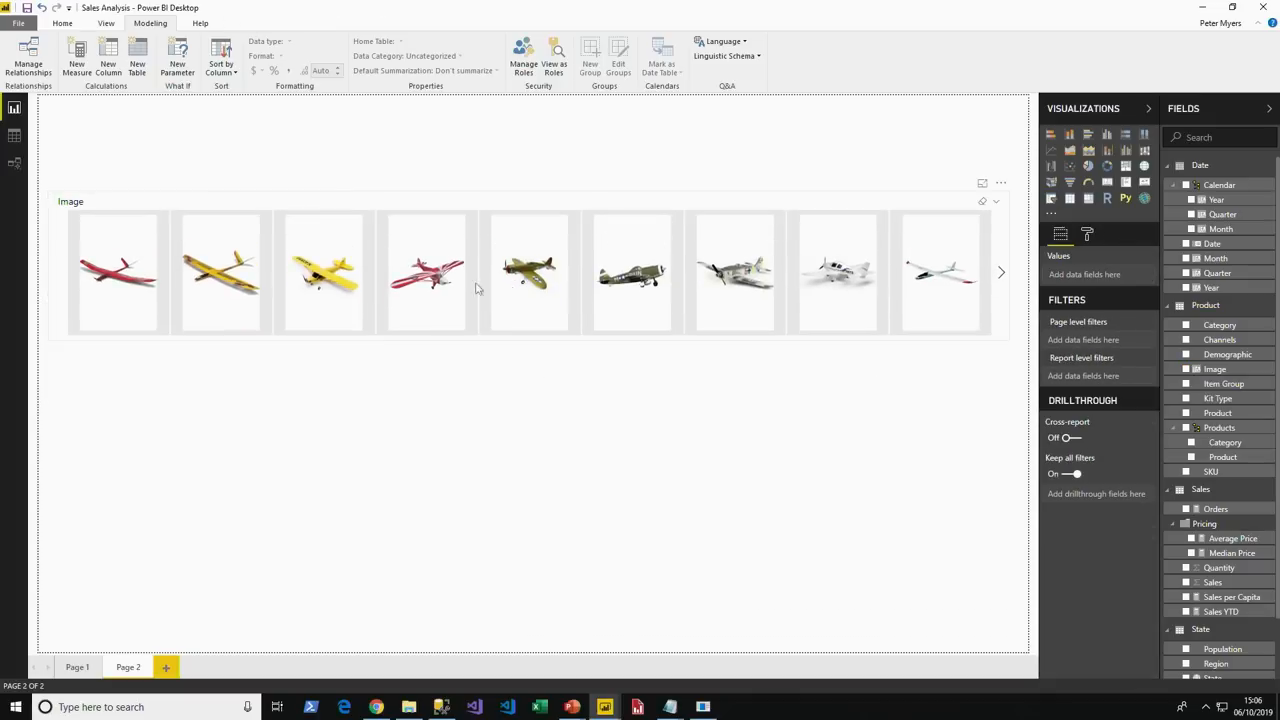